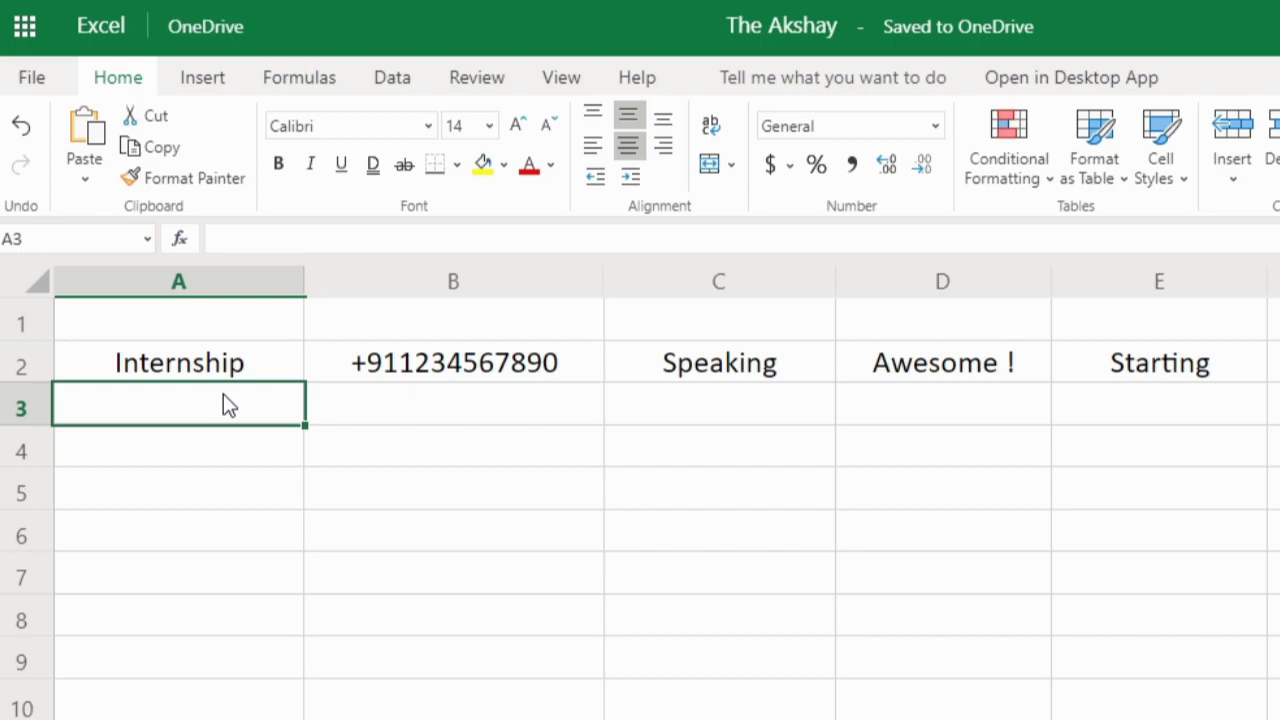
Step: Enter =LEFT(A2,6) in A3 to extract 'Intern' from Internship
{"action": "type", "text": "=le"}
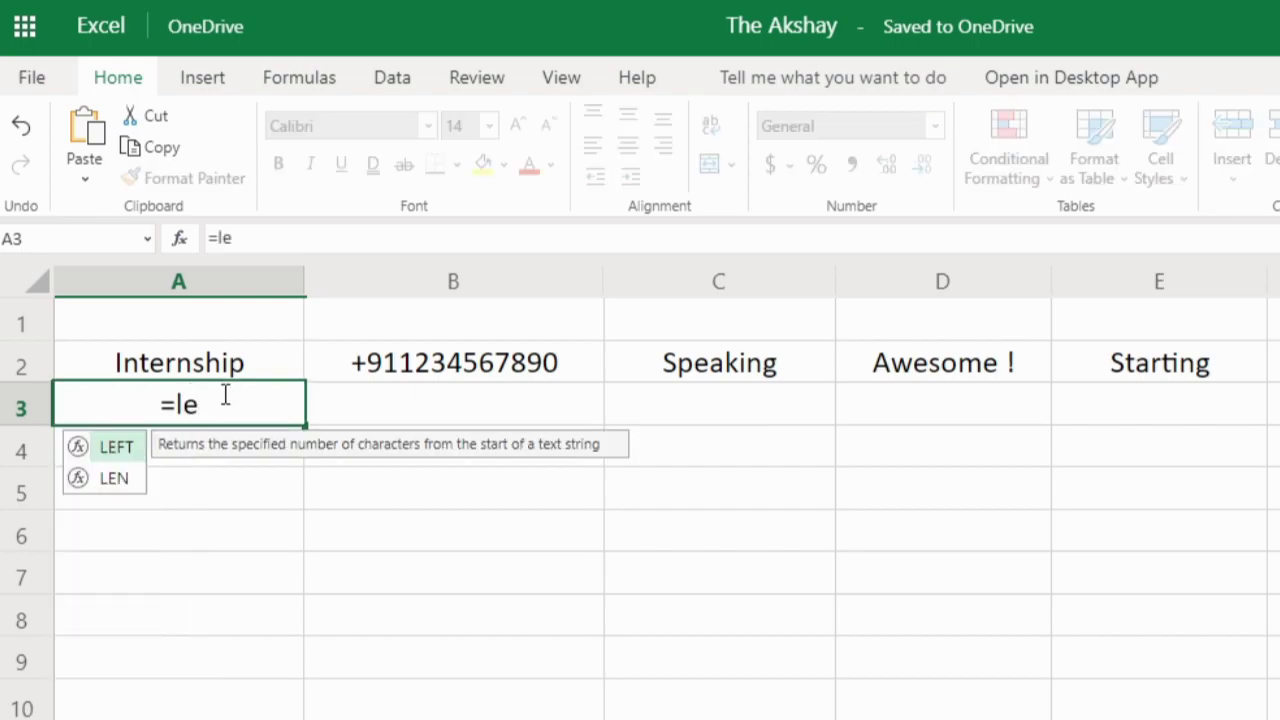
{"action": "key", "text": "Tab"}
{"action": "left_click", "coordinate": [263, 366]}
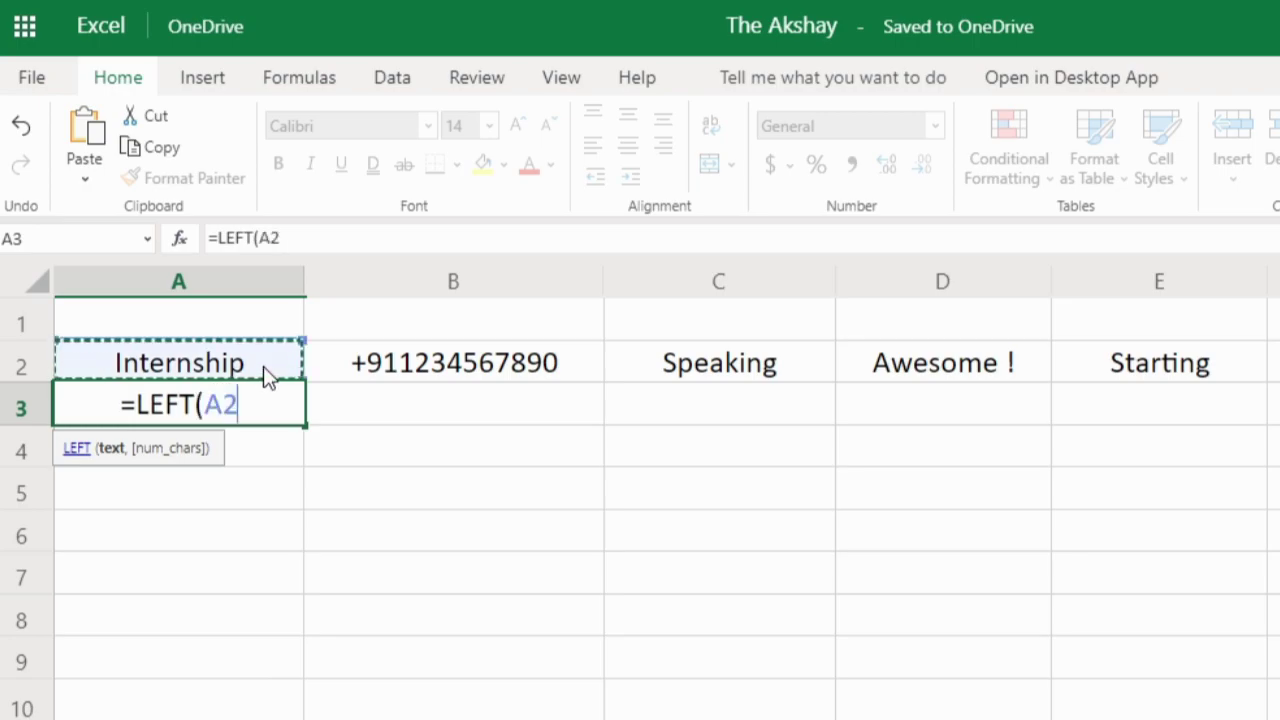
{"action": "type", "text": ","}
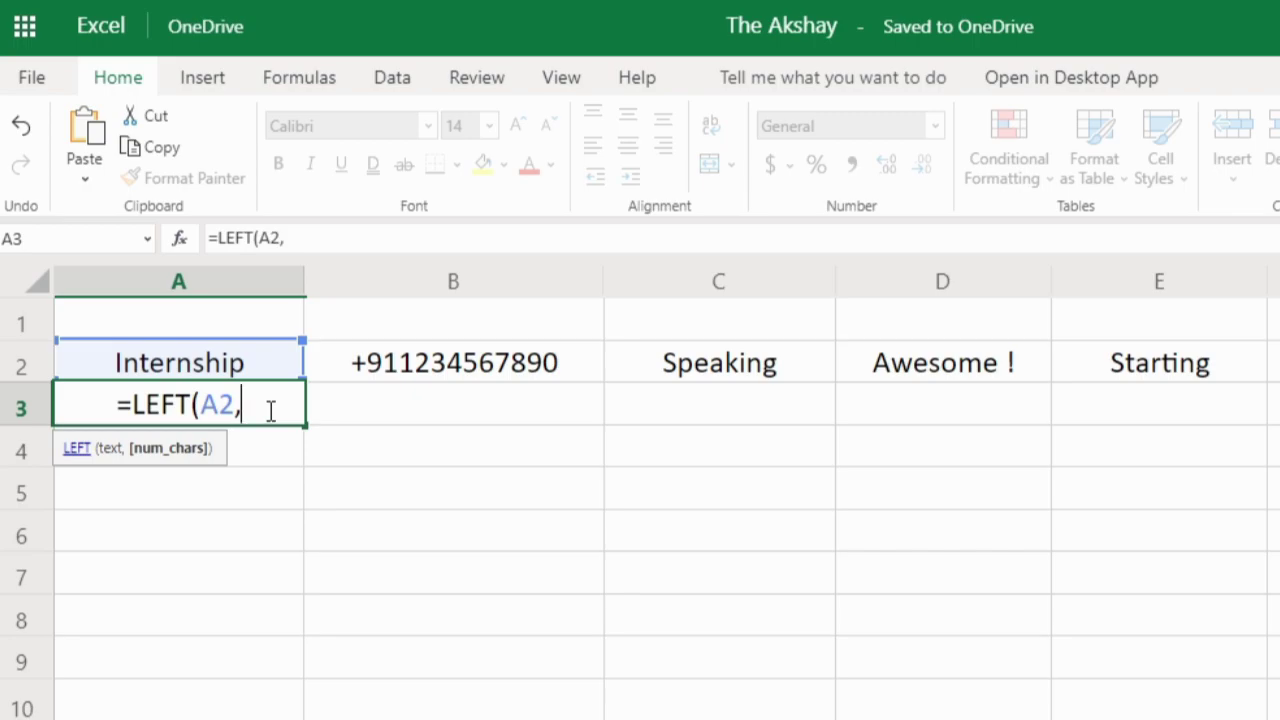
{"action": "type", "text": "6"}
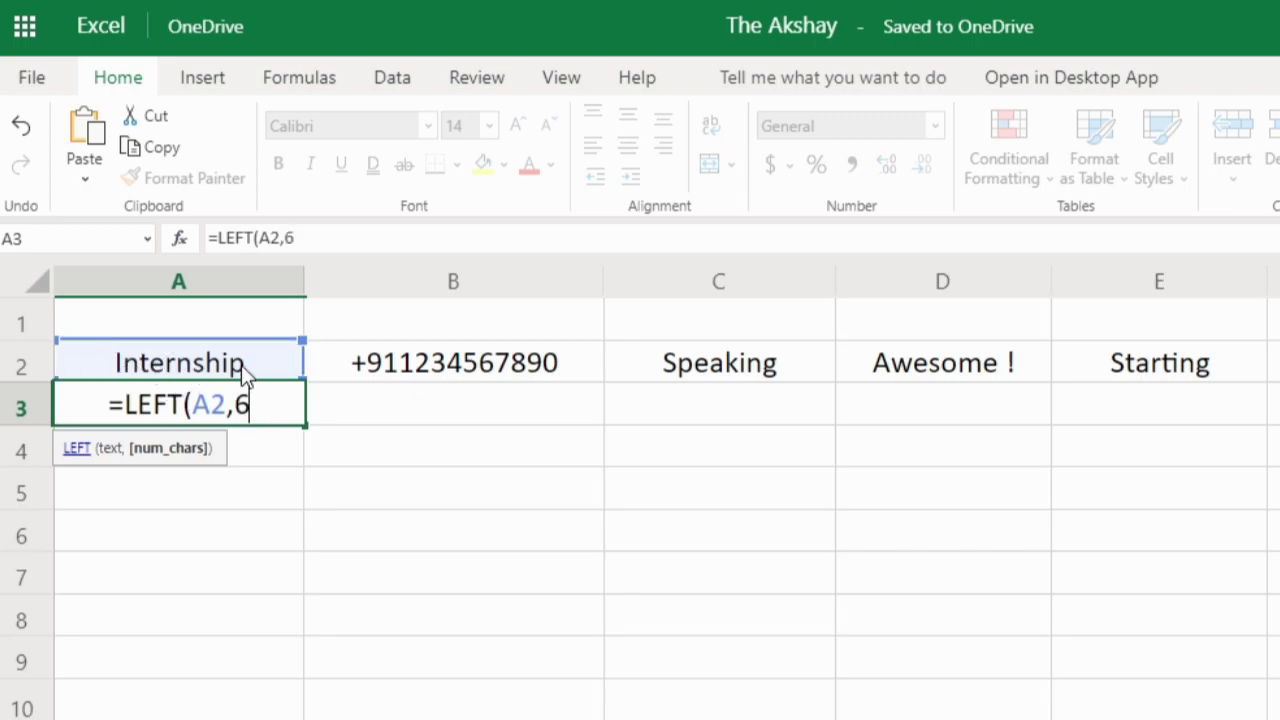
{"action": "key", "text": "Return"}
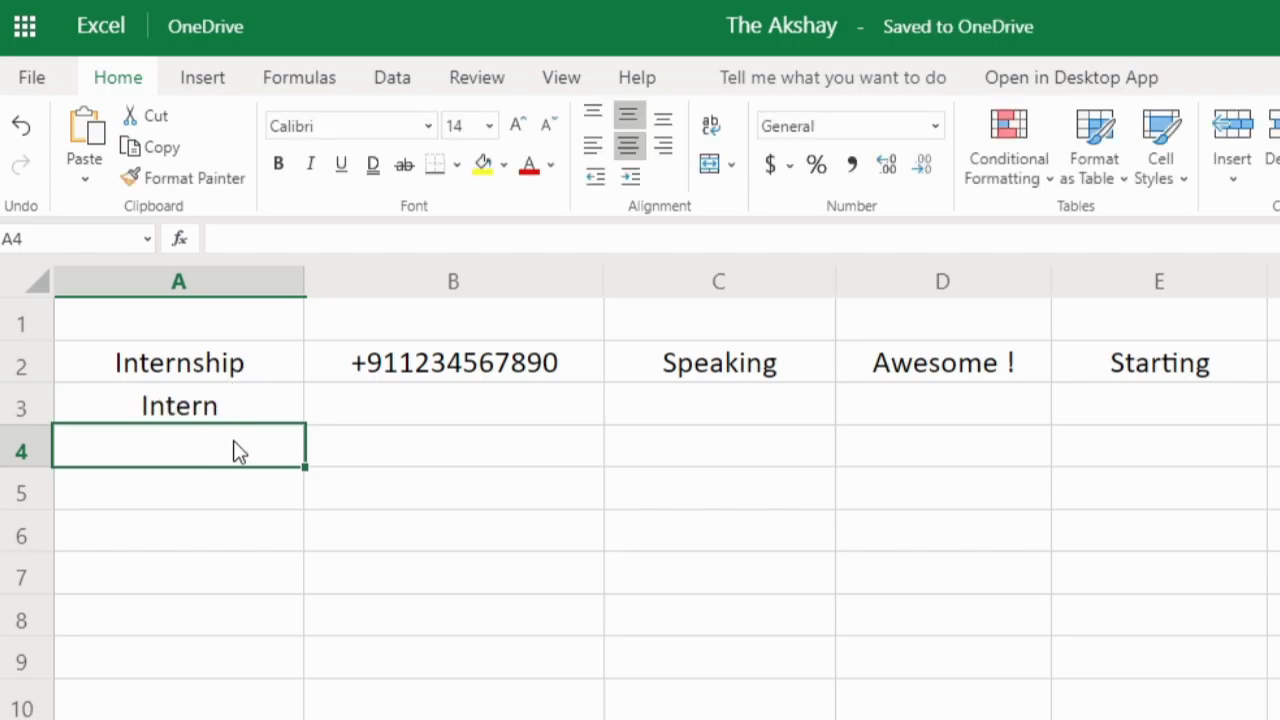
Step: Enter =LEFT(A2) in A4 with no character count, returning just 'I'
{"action": "type", "text": "=left"}
{"action": "key", "text": "Tab"}
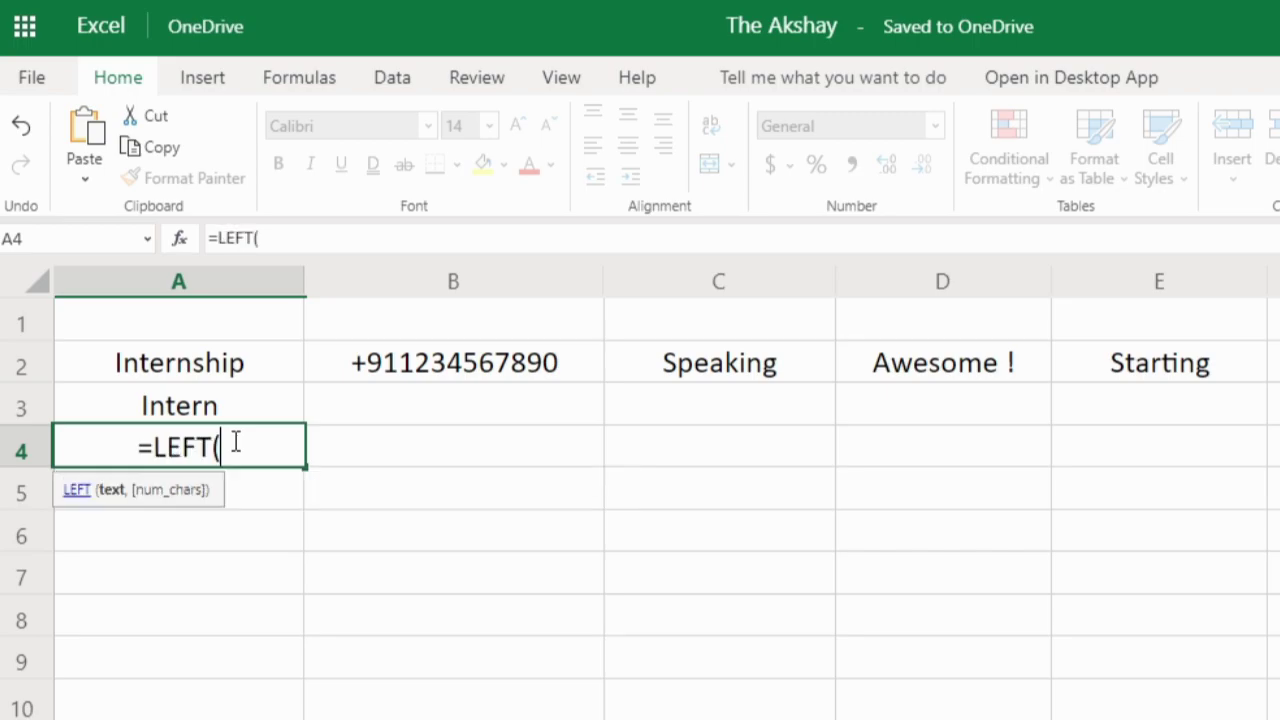
{"action": "left_click", "coordinate": [234, 366]}
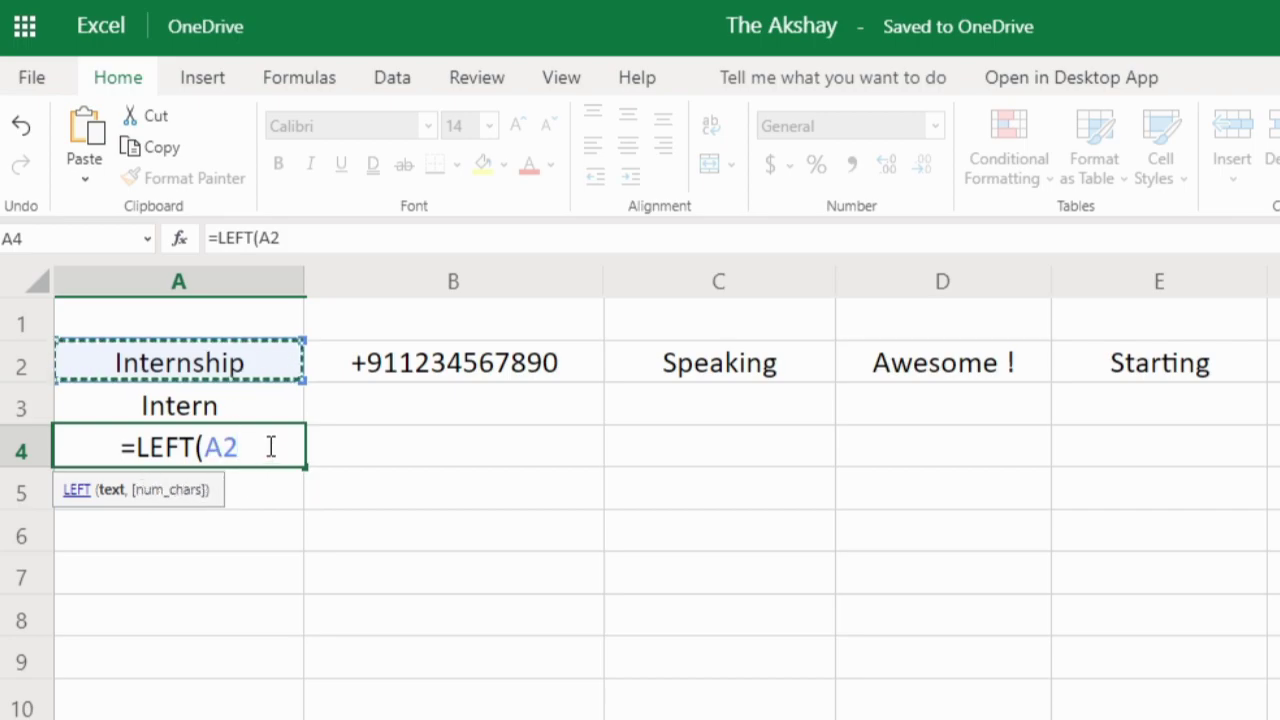
{"action": "key", "text": "Return"}
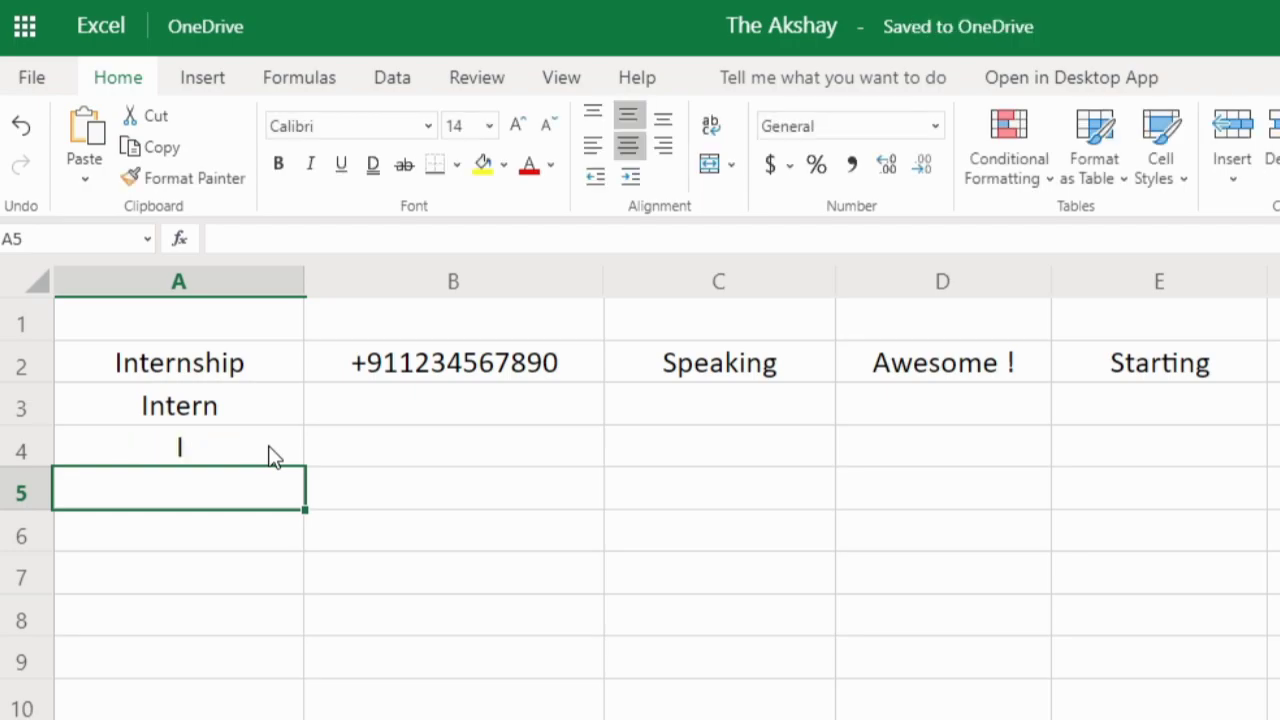
{"action": "left_click", "coordinate": [275, 455]}
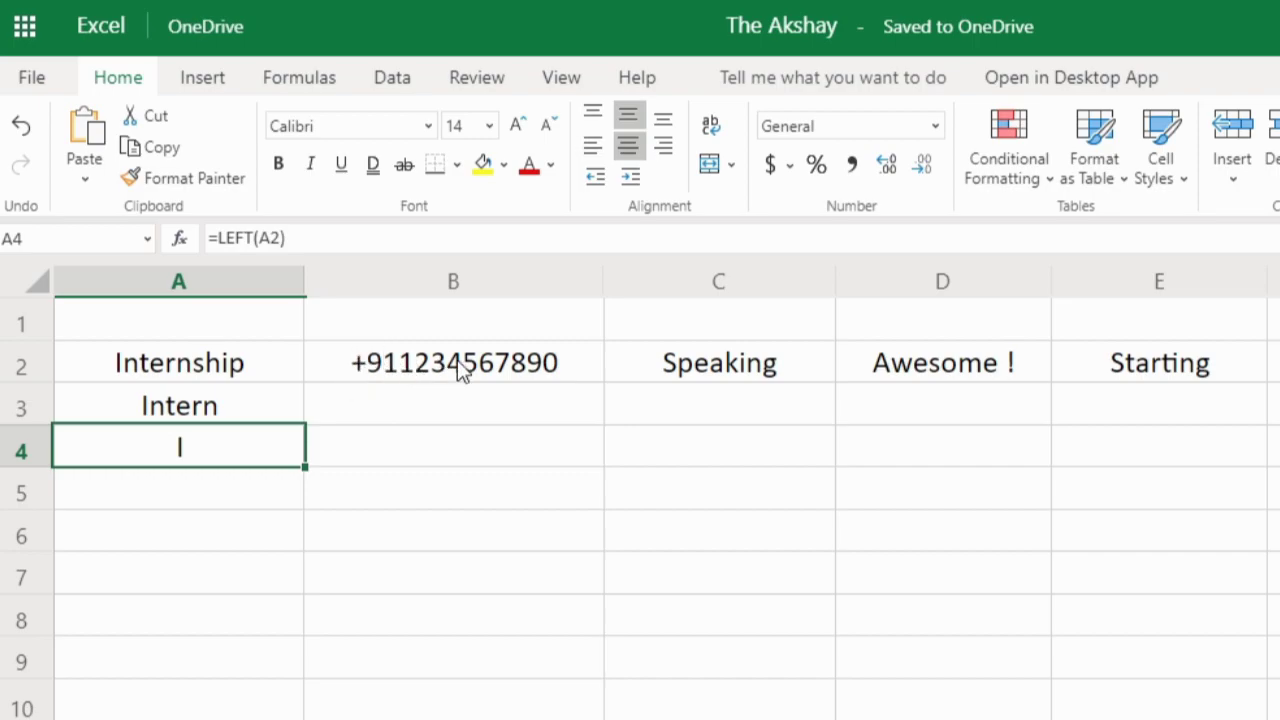
Step: Enter =LEFT(B2,3) in B3 to return '+91' from the phone number
{"action": "left_click", "coordinate": [479, 413]}
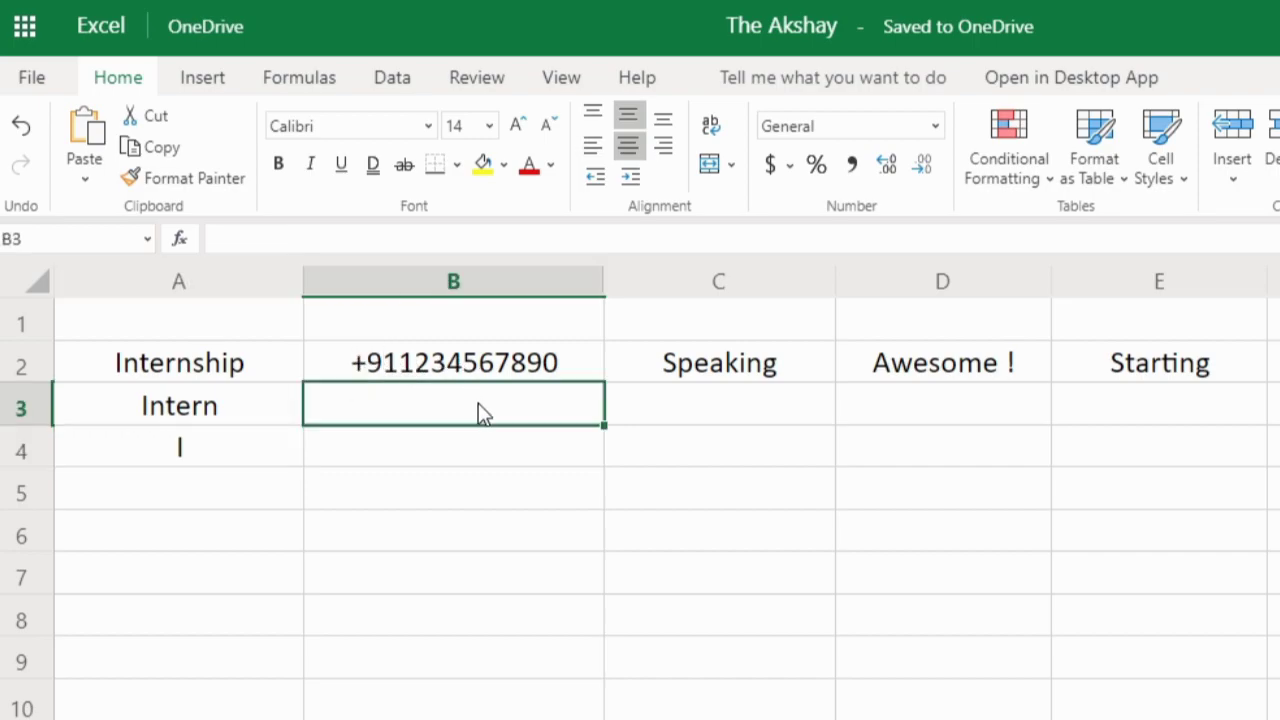
{"action": "type", "text": "=le"}
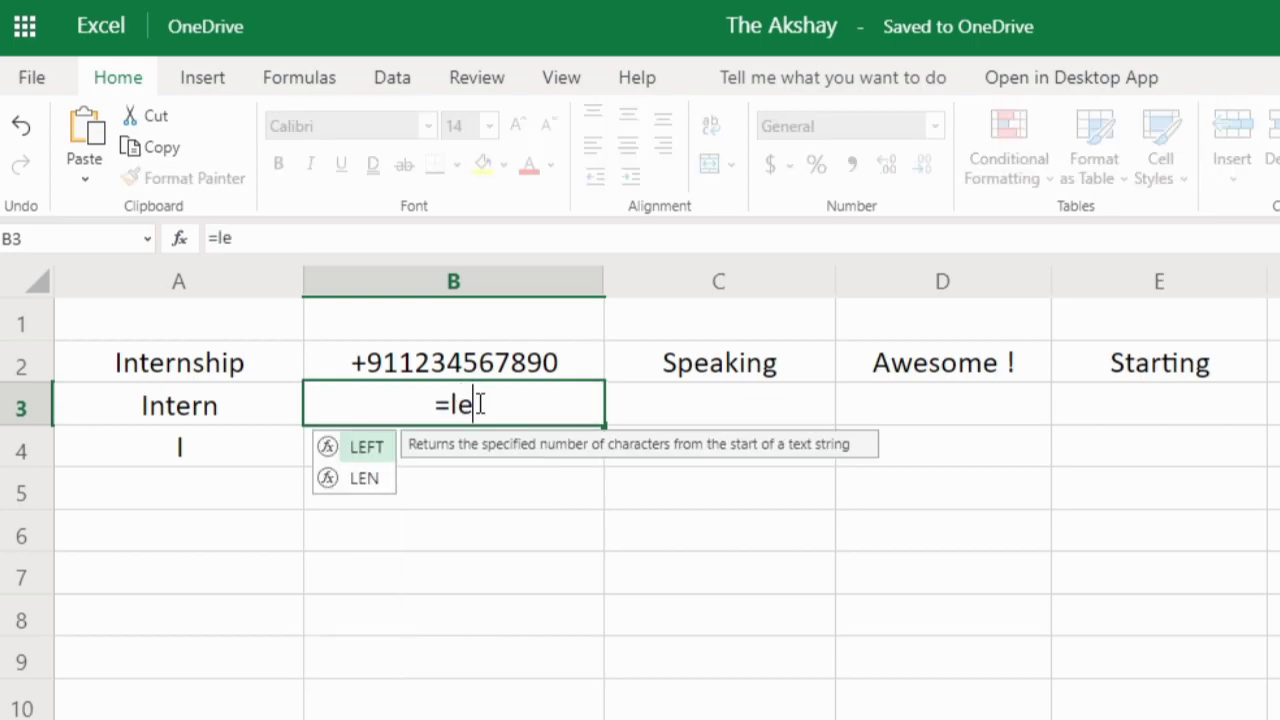
{"action": "key", "text": "Tab"}
{"action": "left_click", "coordinate": [483, 371]}
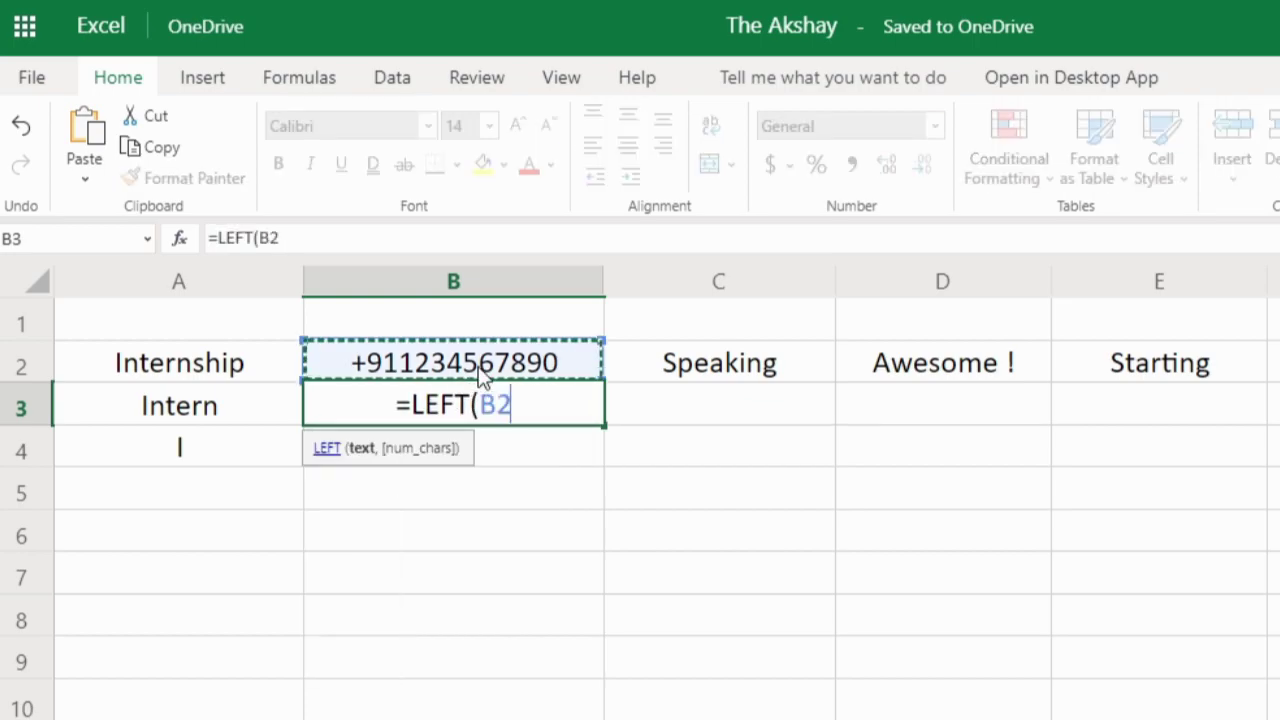
{"action": "type", "text": ","}
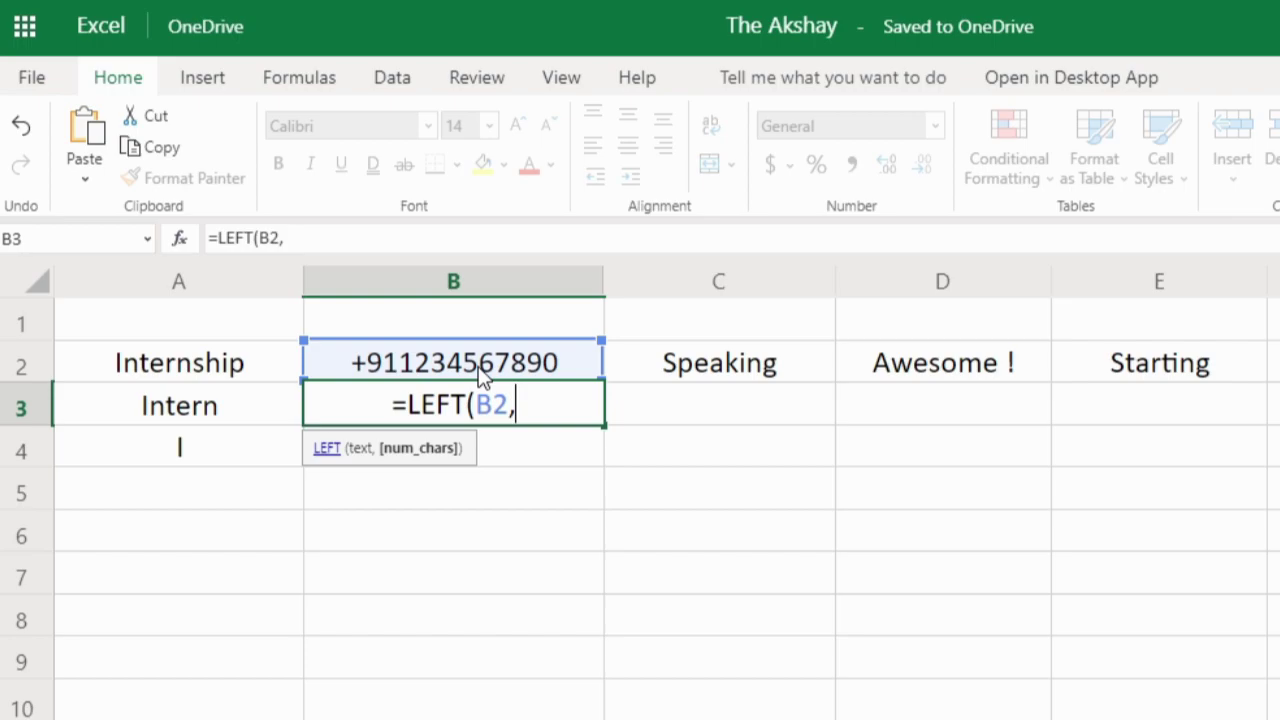
{"action": "type", "text": "3"}
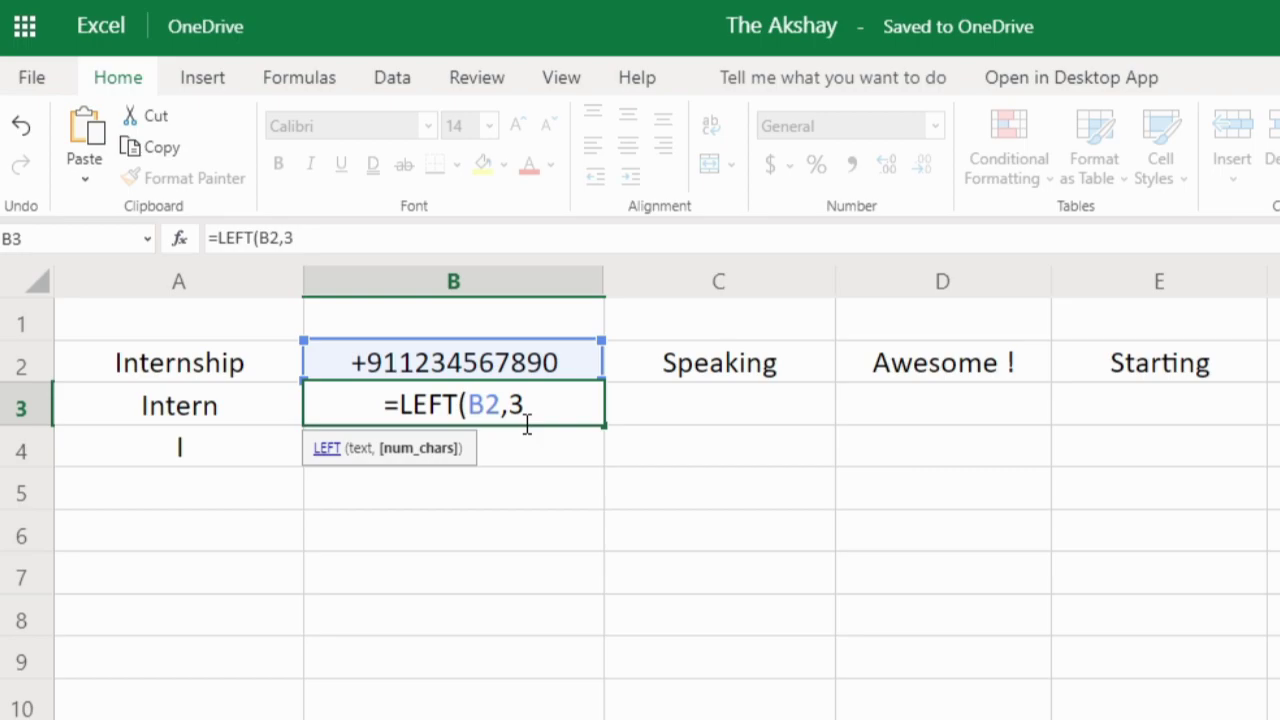
{"action": "key", "text": "Return"}
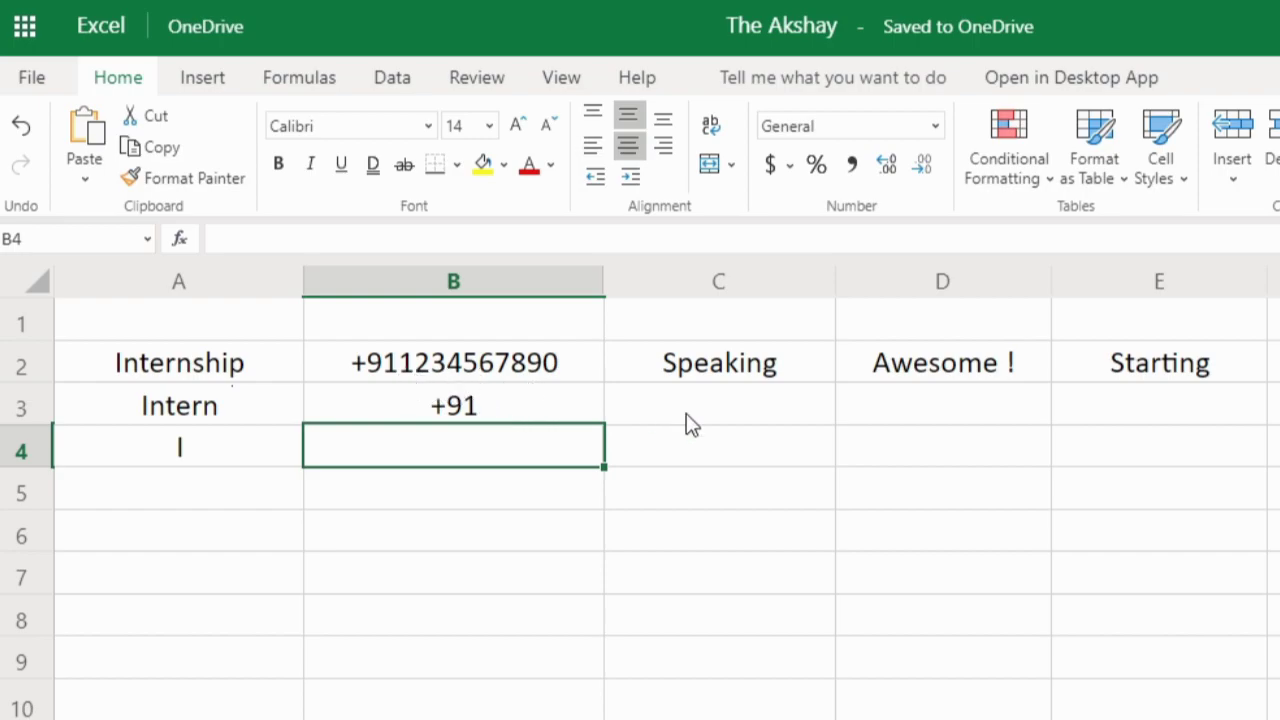
{"action": "left_click", "coordinate": [727, 418]}
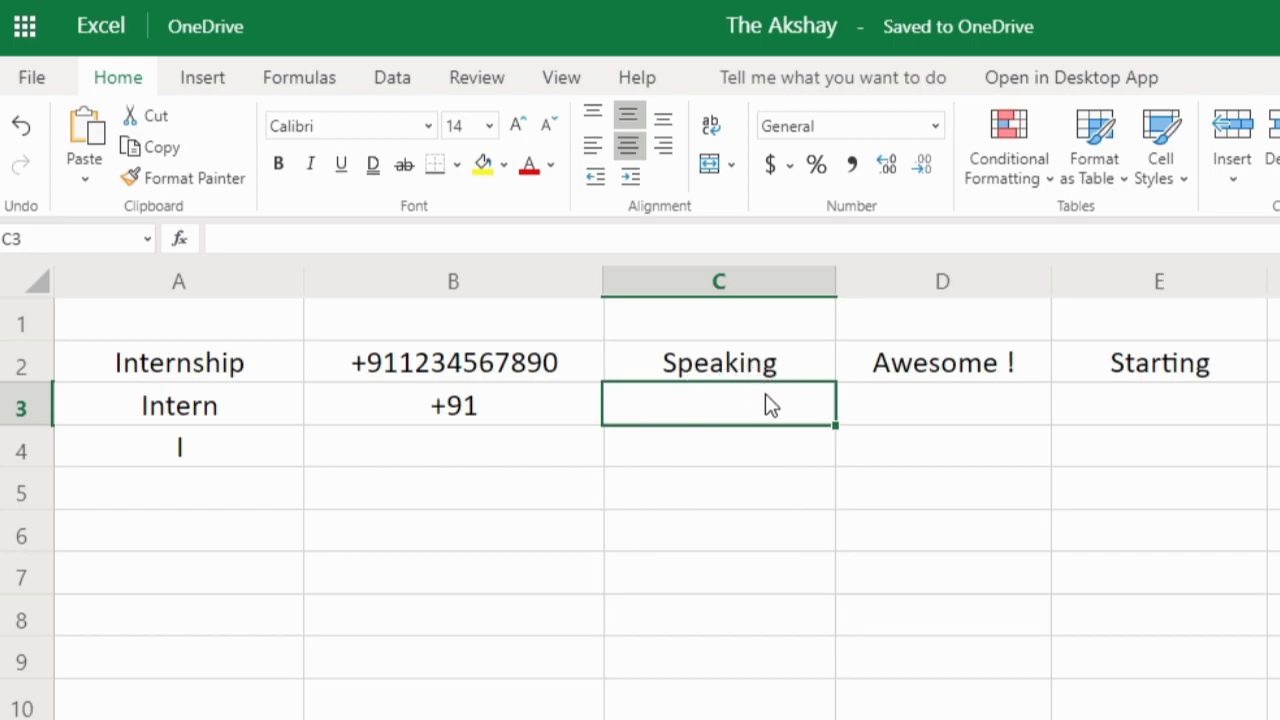
Step: Enter =RIGHT(C2,4) in C3 to return 'king' from Speaking
{"action": "type", "text": "=righ"}
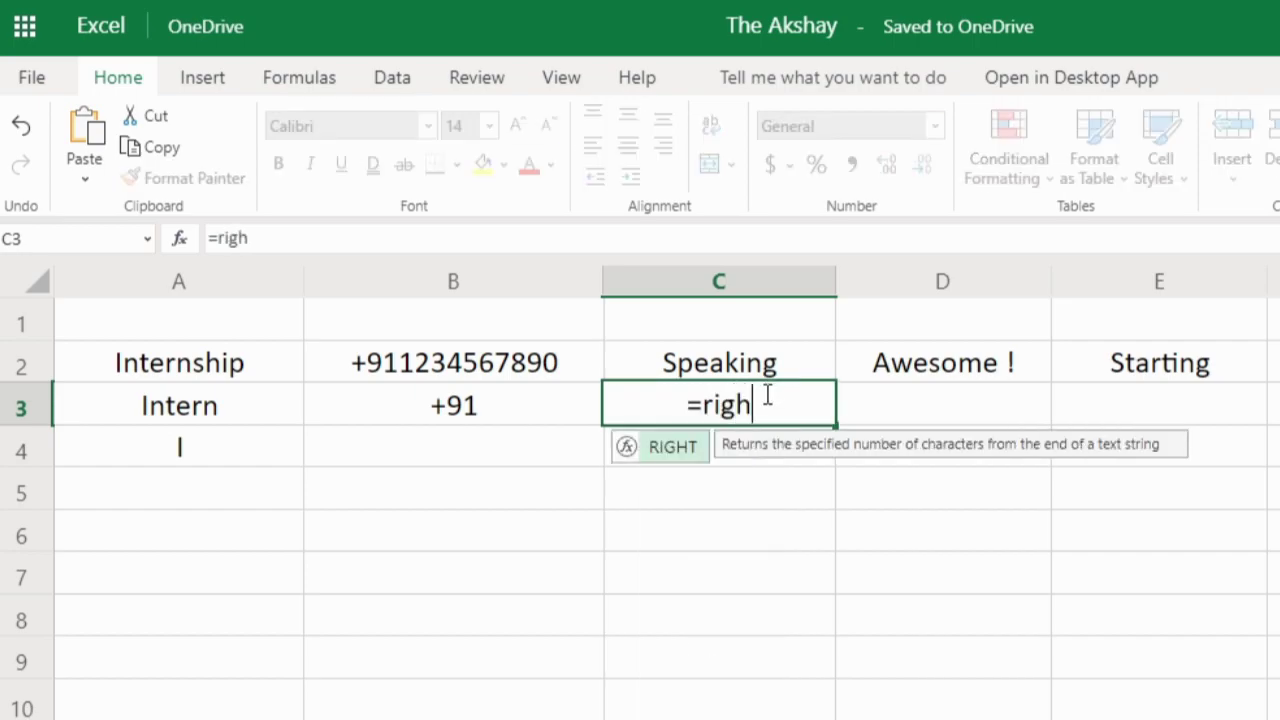
{"action": "key", "text": "Tab"}
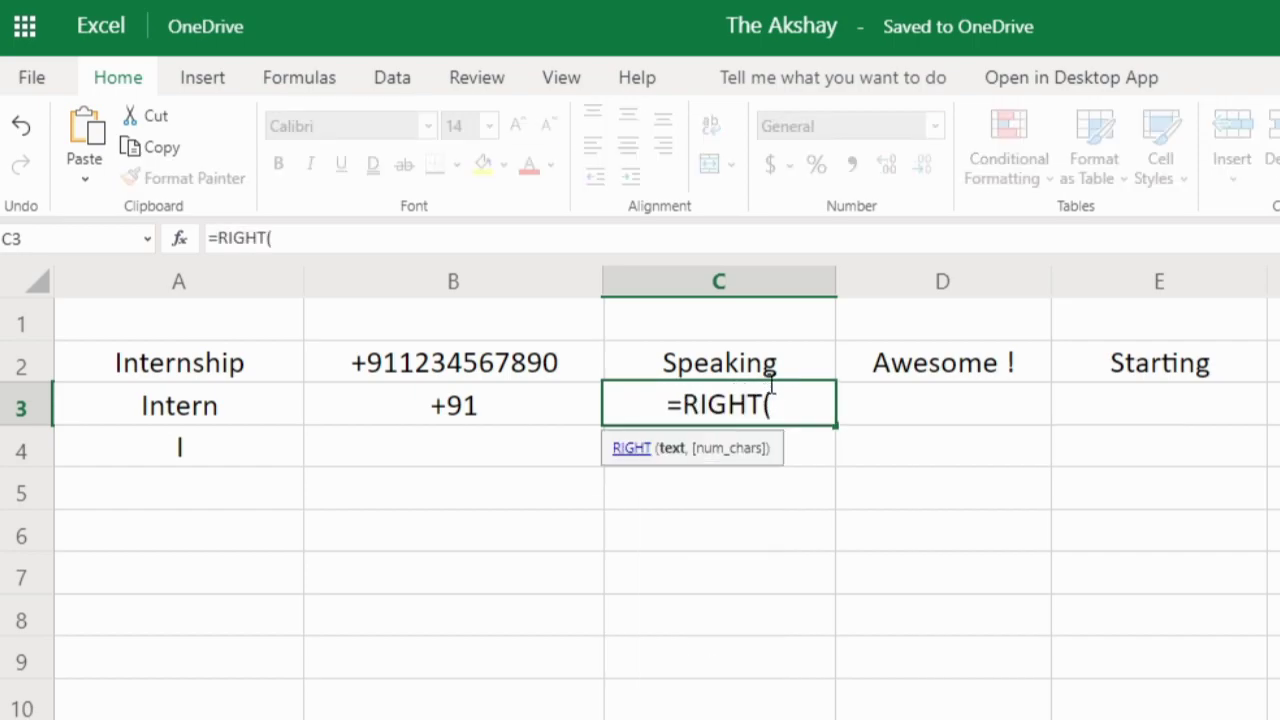
{"action": "left_click", "coordinate": [792, 368]}
{"action": "type", "text": ","}
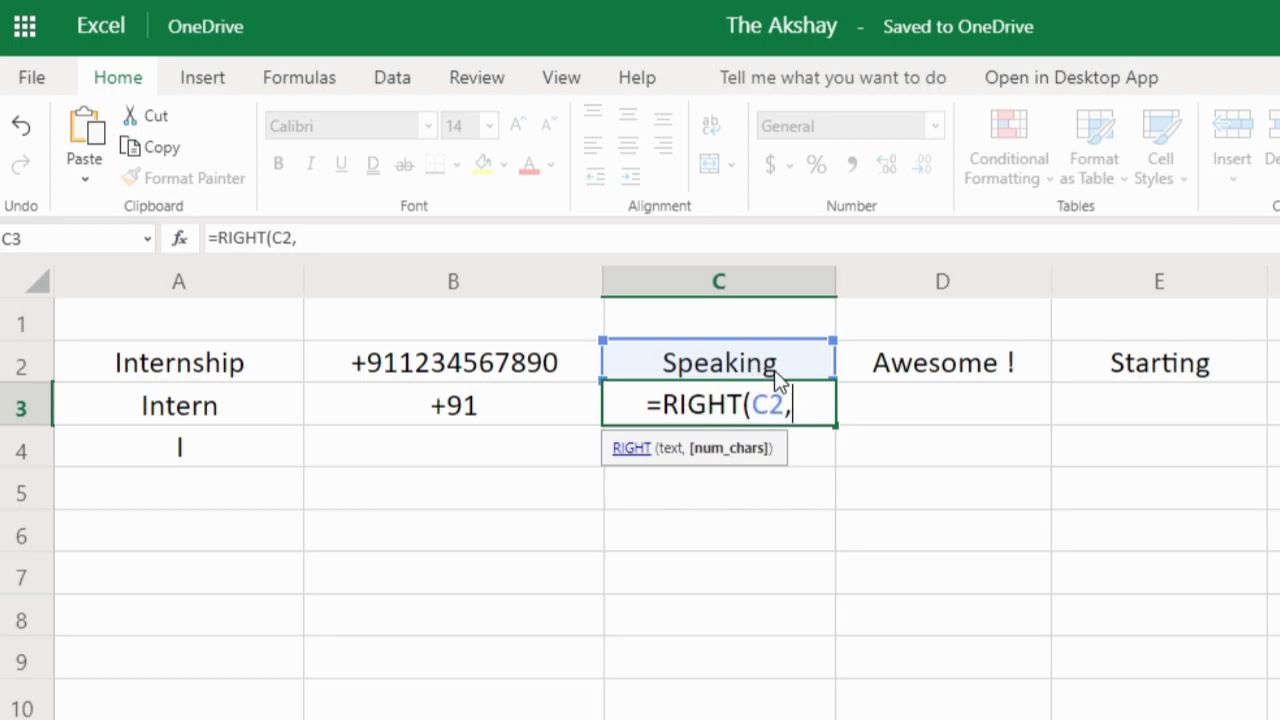
{"action": "type", "text": "4"}
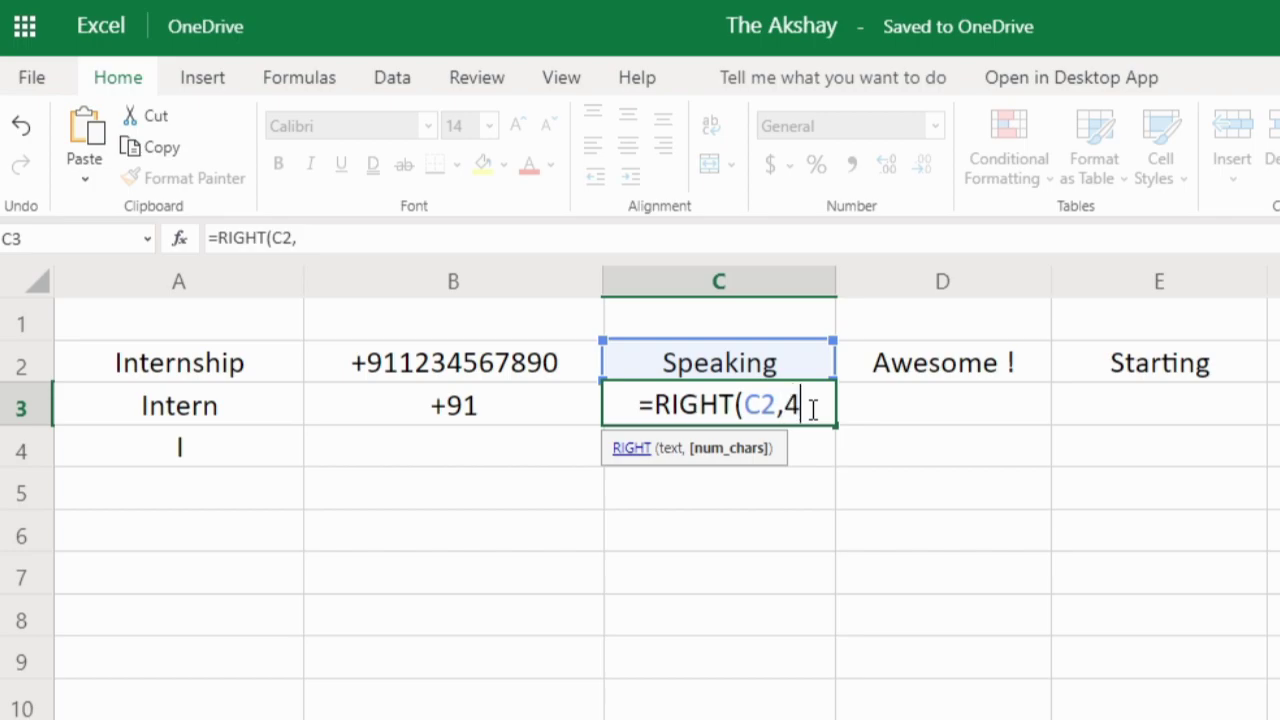
{"action": "key", "text": "Return"}
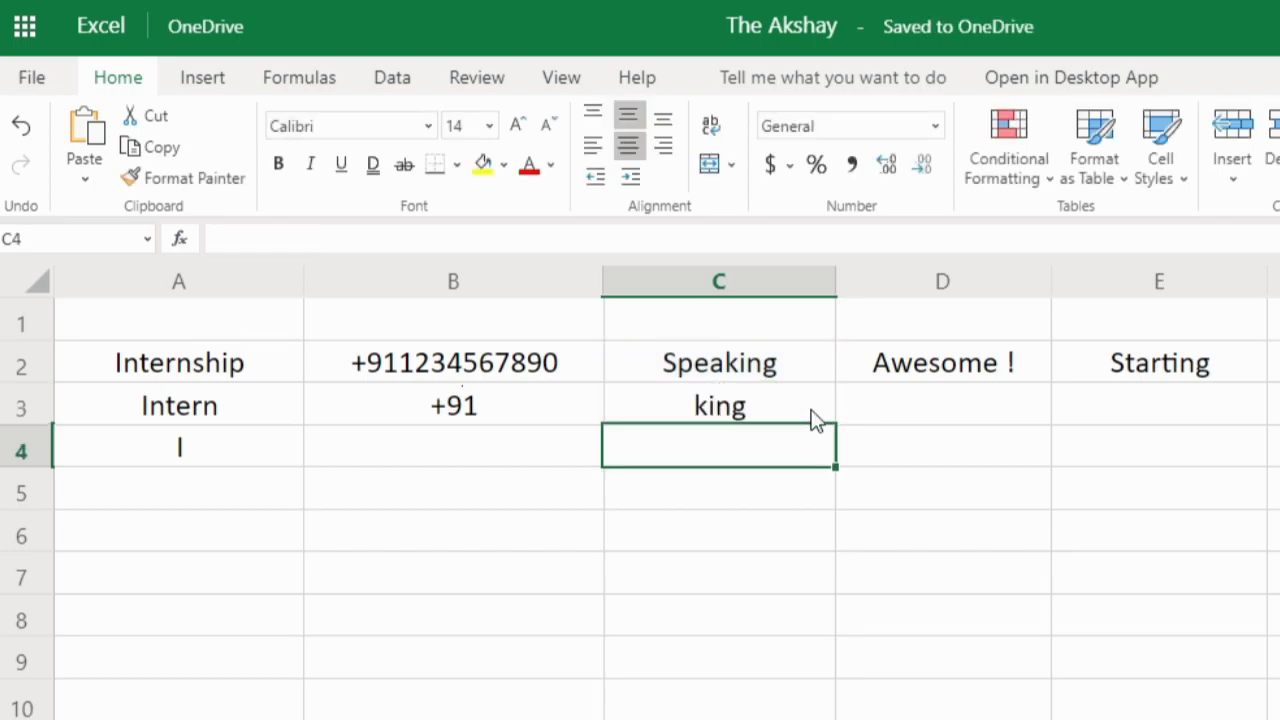
Step: Enter =RIGHT(D2,4) in D3 for the 'Awesome !' text in D2
{"action": "left_click", "coordinate": [964, 362]}
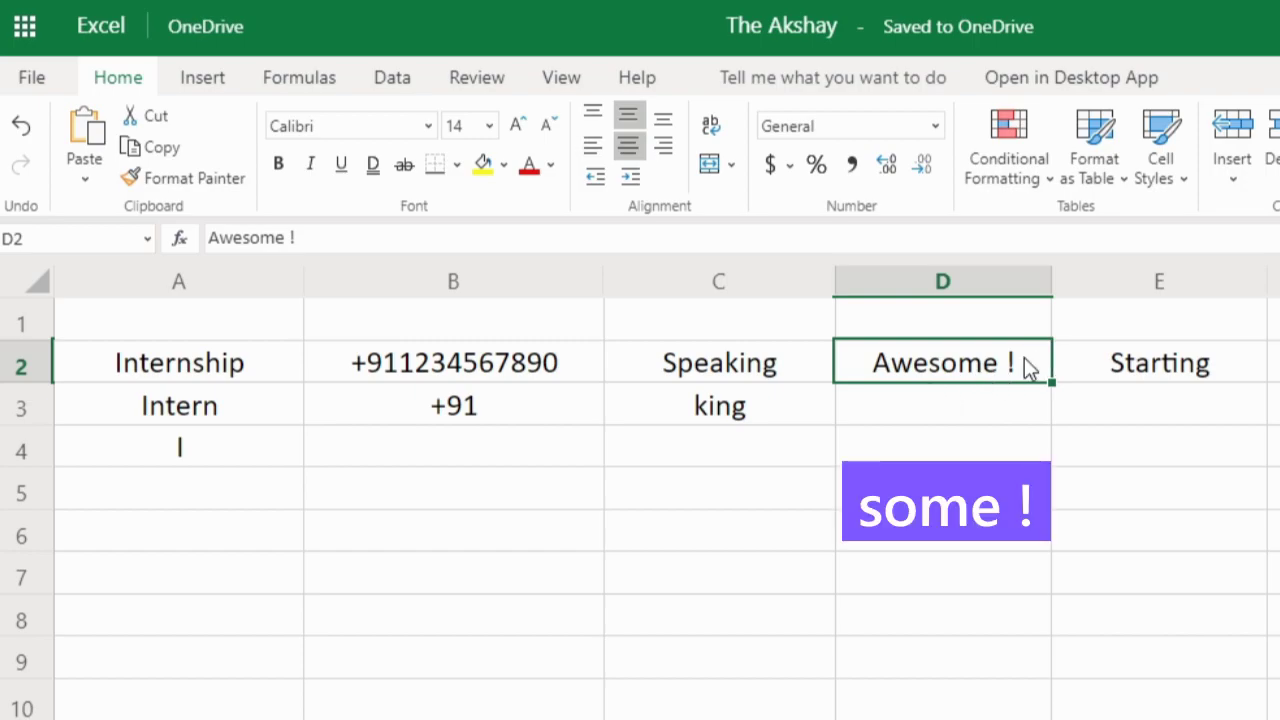
{"action": "left_click", "coordinate": [990, 420]}
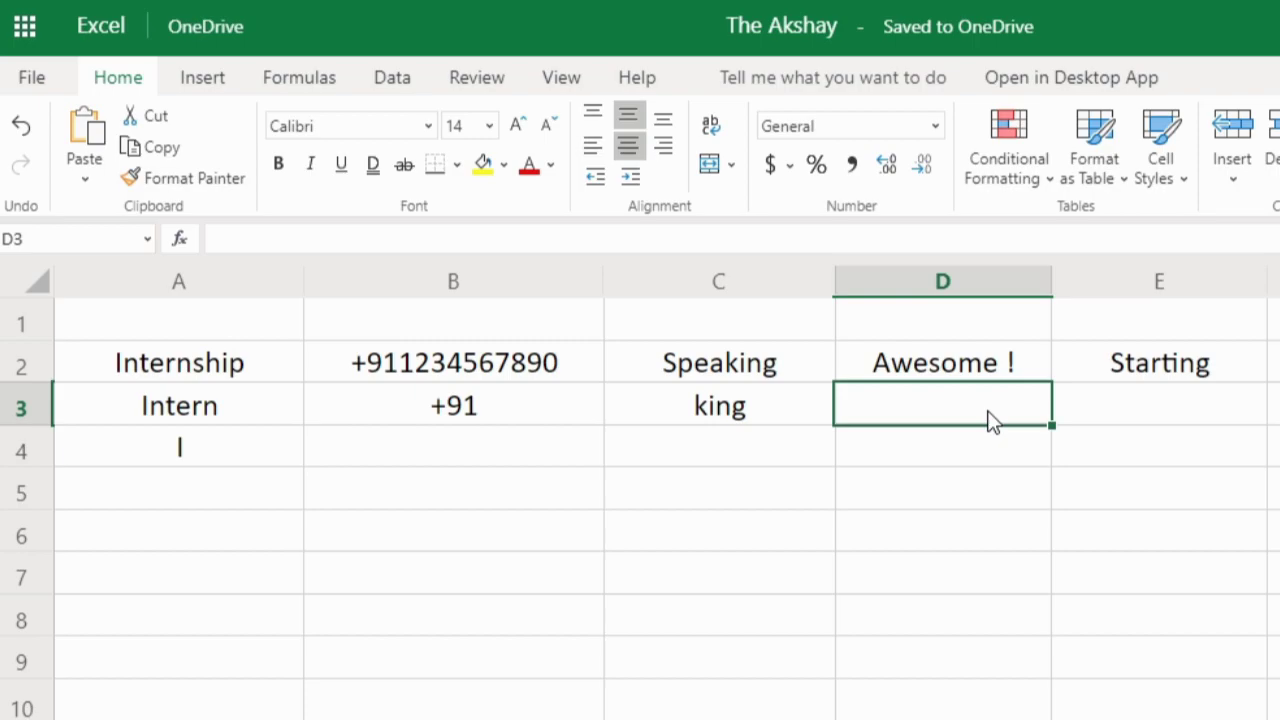
{"action": "type", "text": "="}
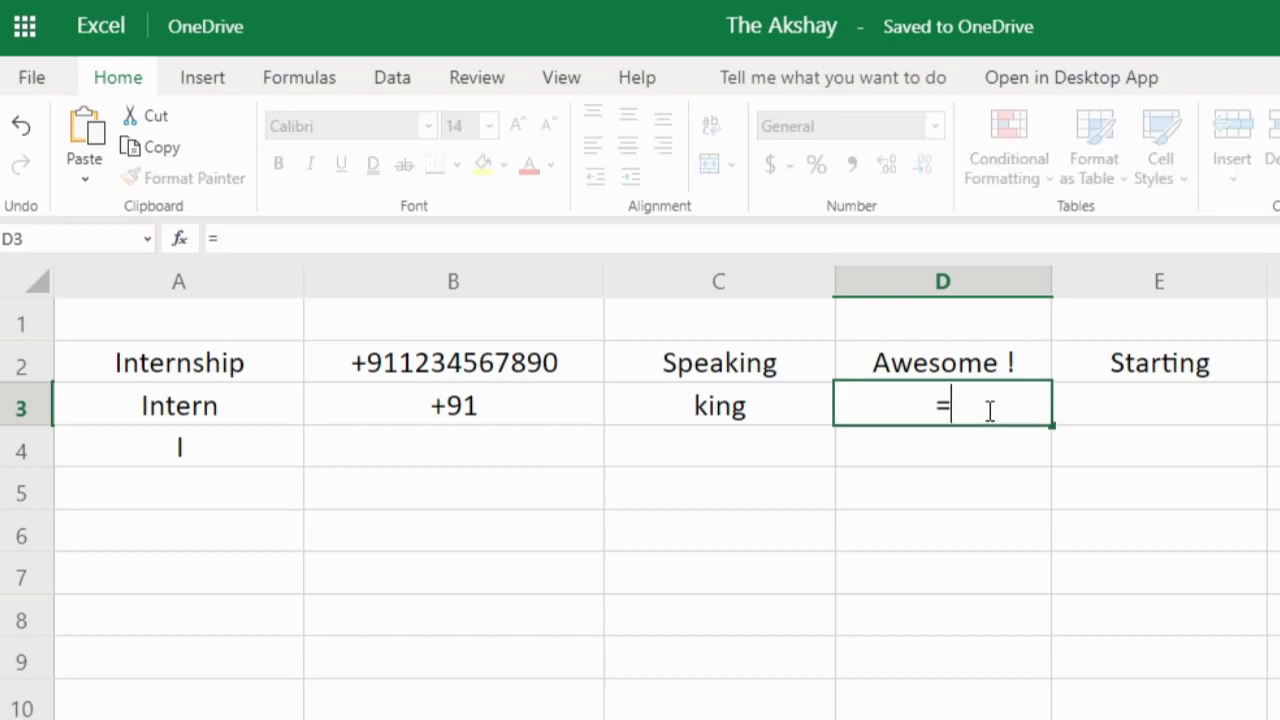
{"action": "type", "text": "right"}
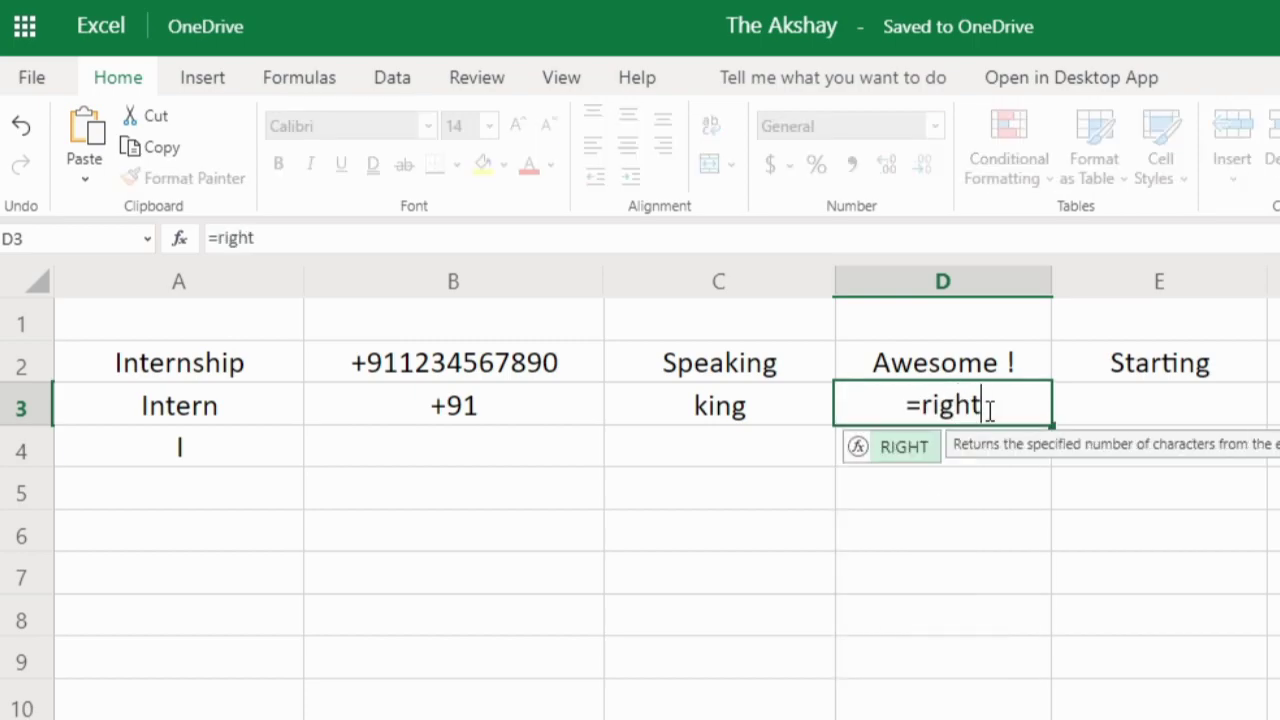
{"action": "key", "text": "Tab"}
{"action": "left_click", "coordinate": [1004, 372]}
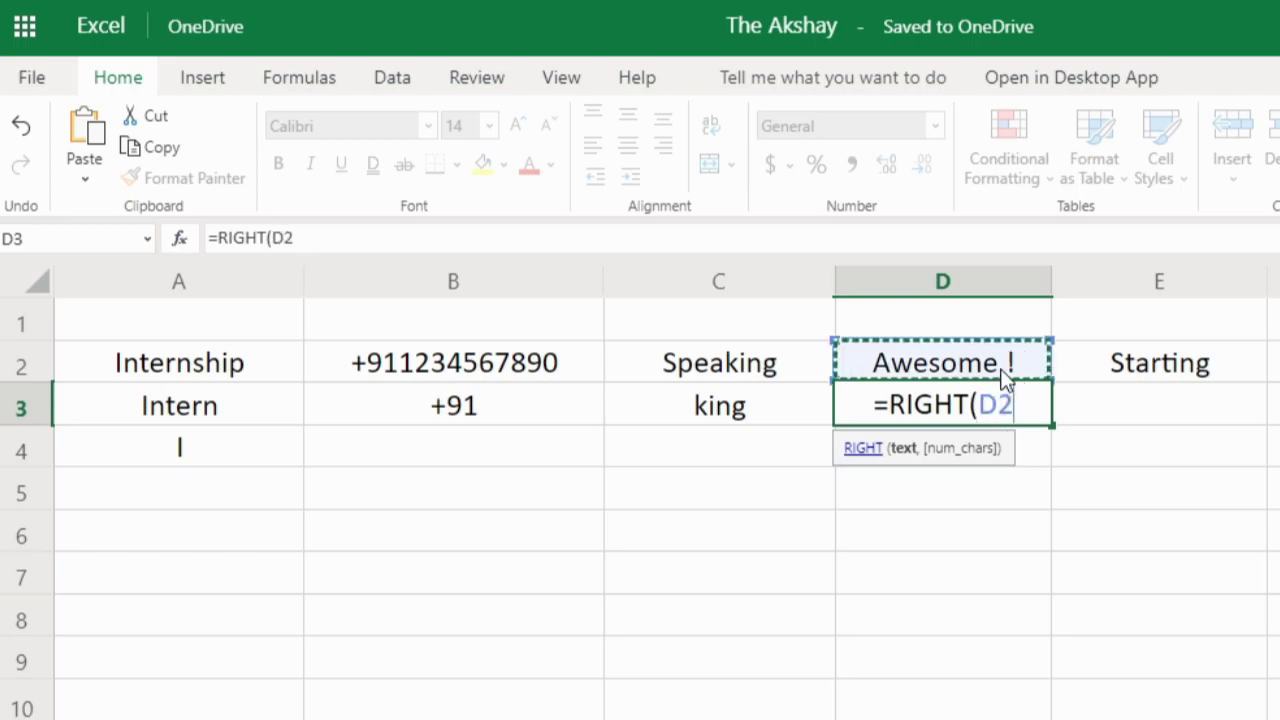
{"action": "type", "text": ","}
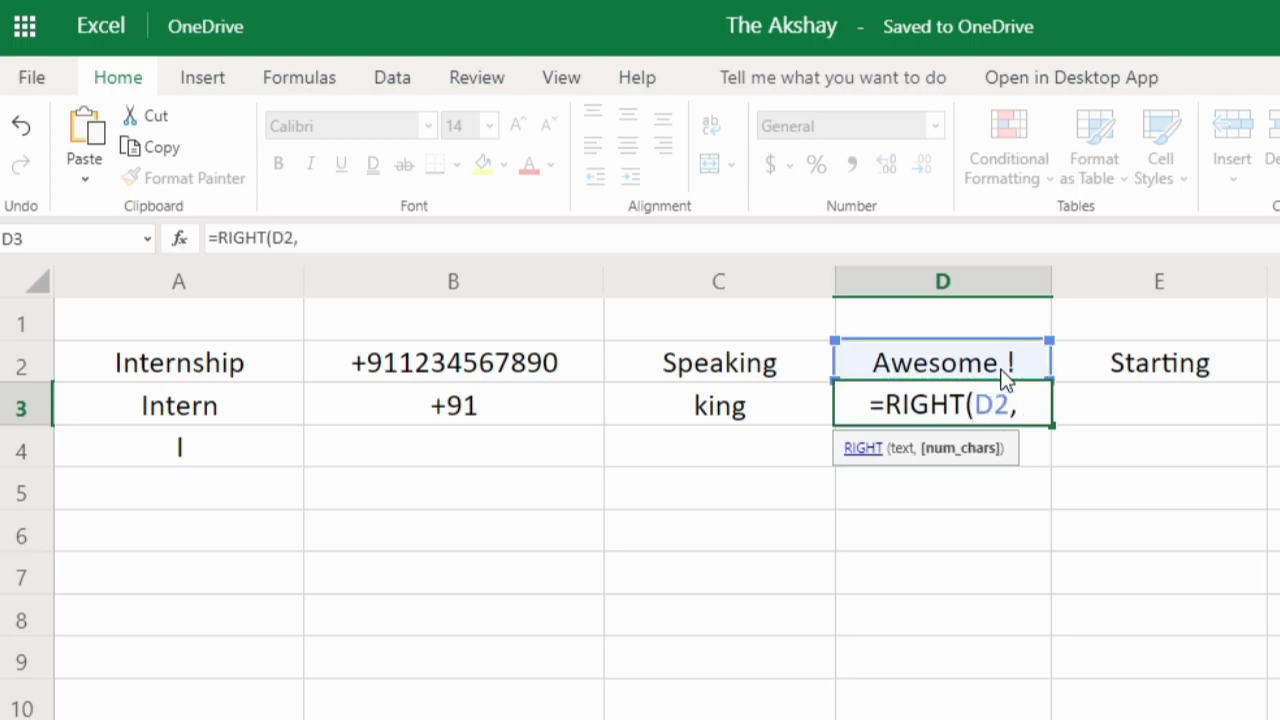
{"action": "type", "text": "4"}
{"action": "key", "text": "Return"}
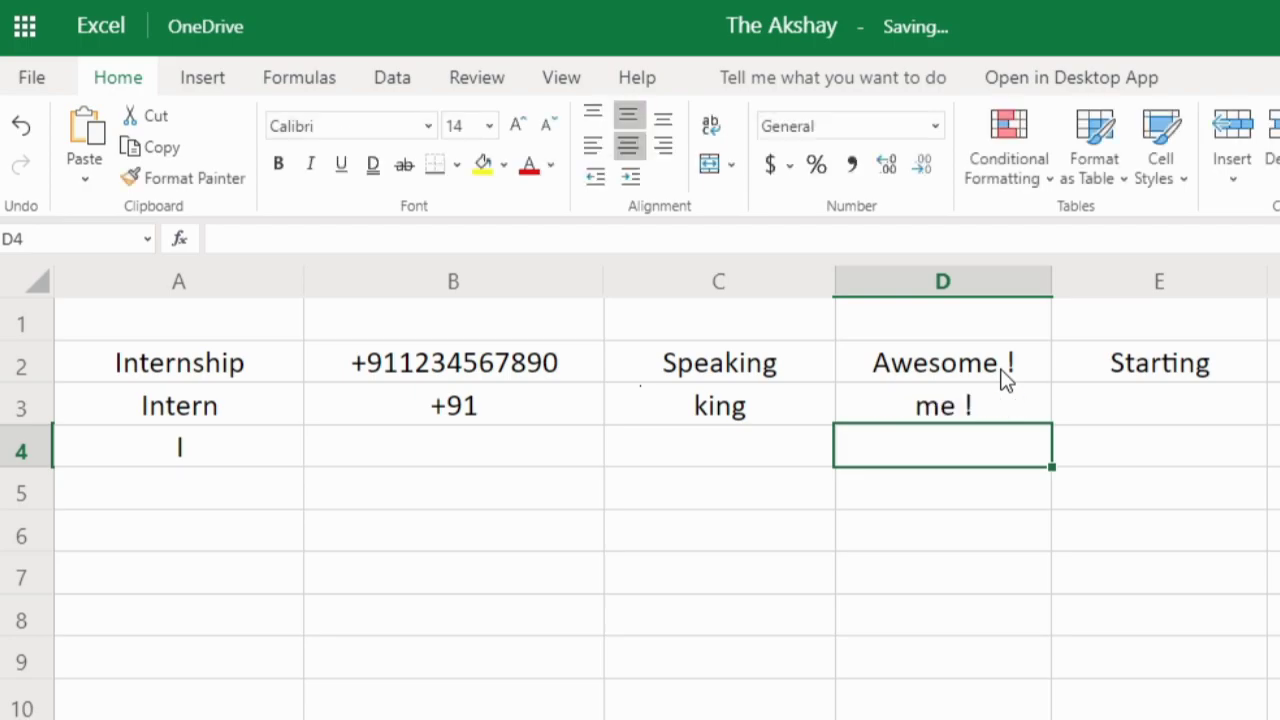
Step: Change D3's character count from 4 to 6 so it shows 'some !'
{"action": "left_click", "coordinate": [992, 405]}
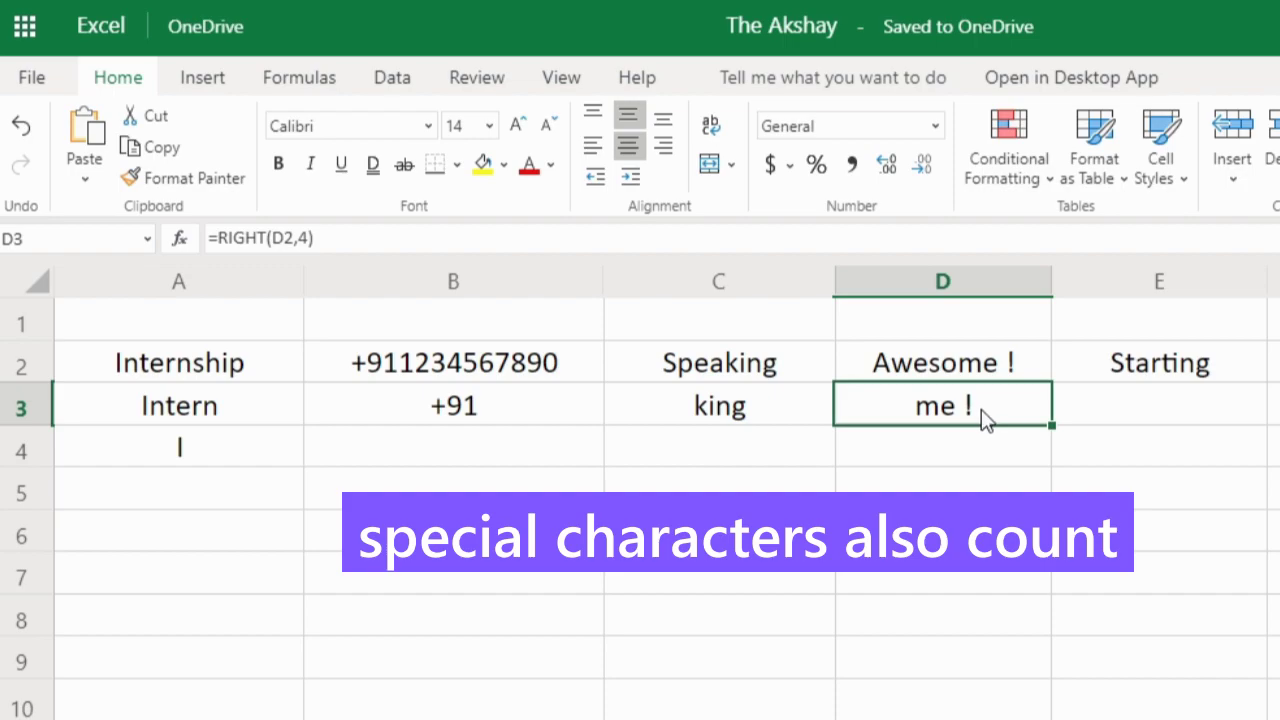
{"action": "double_click", "coordinate": [981, 409]}
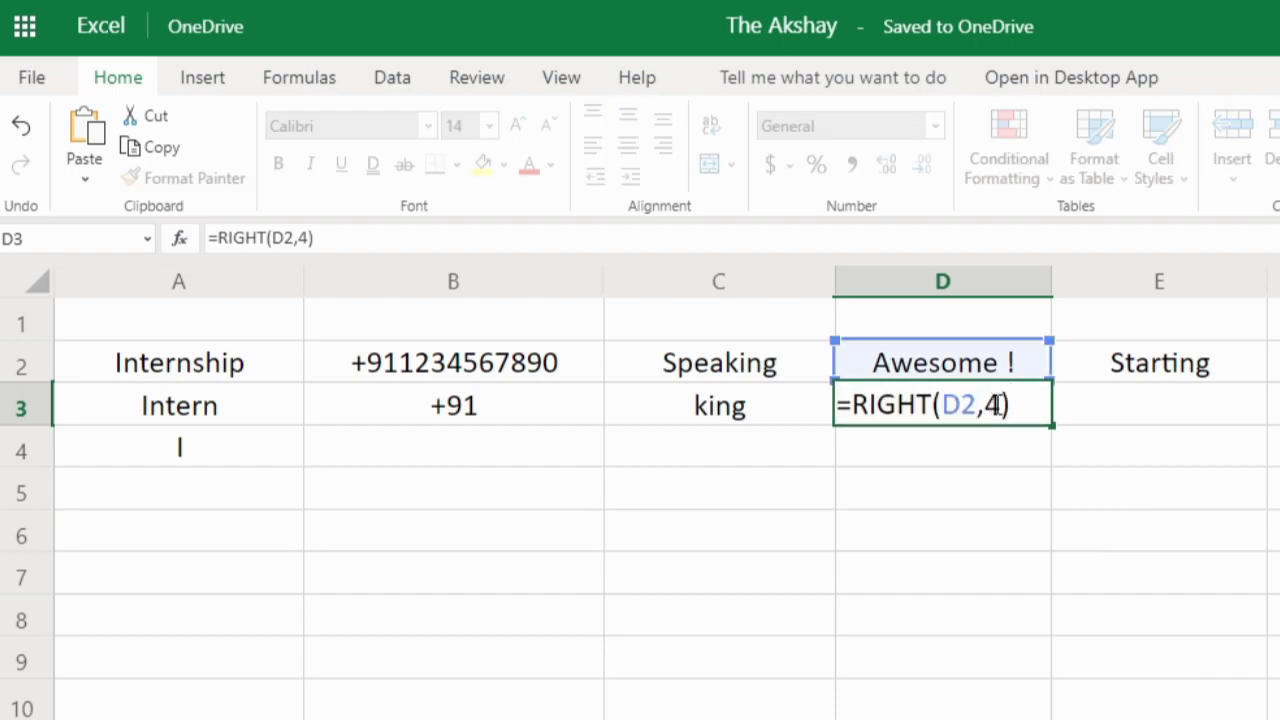
{"action": "left_click", "coordinate": [1000, 405]}
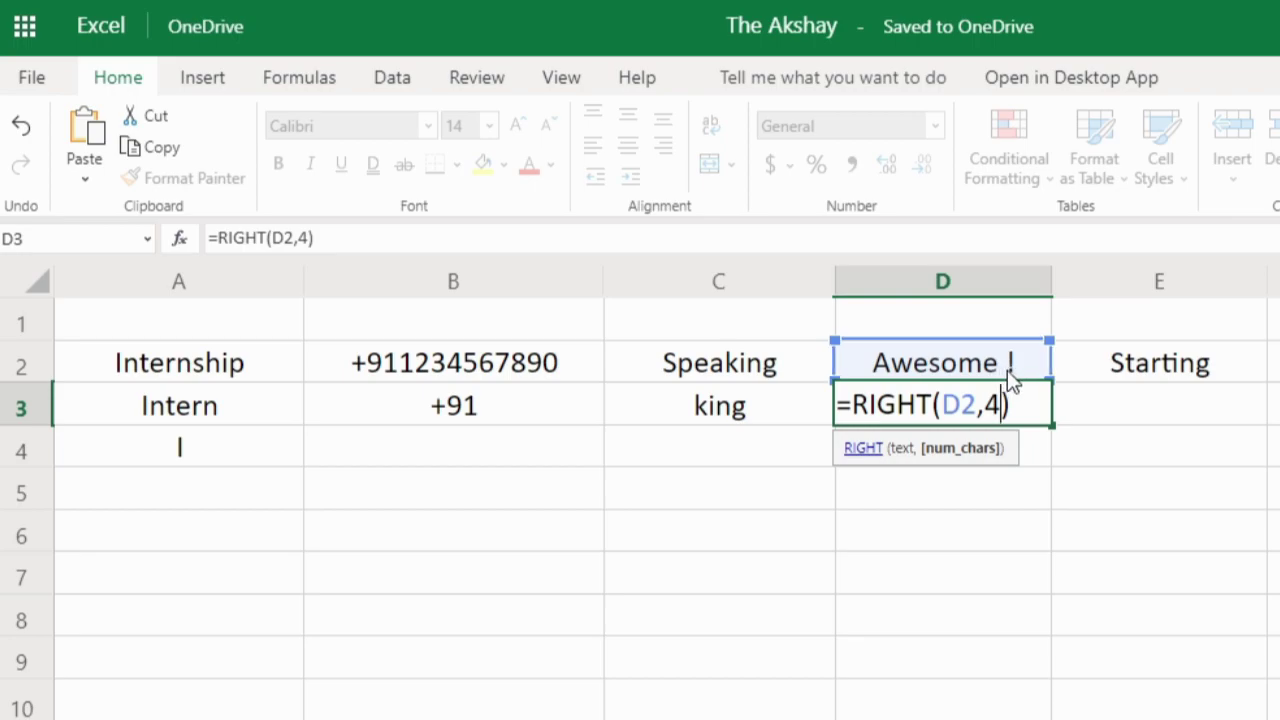
{"action": "key", "text": "BackSpace"}
{"action": "type", "text": "6"}
{"action": "key", "text": "Return"}
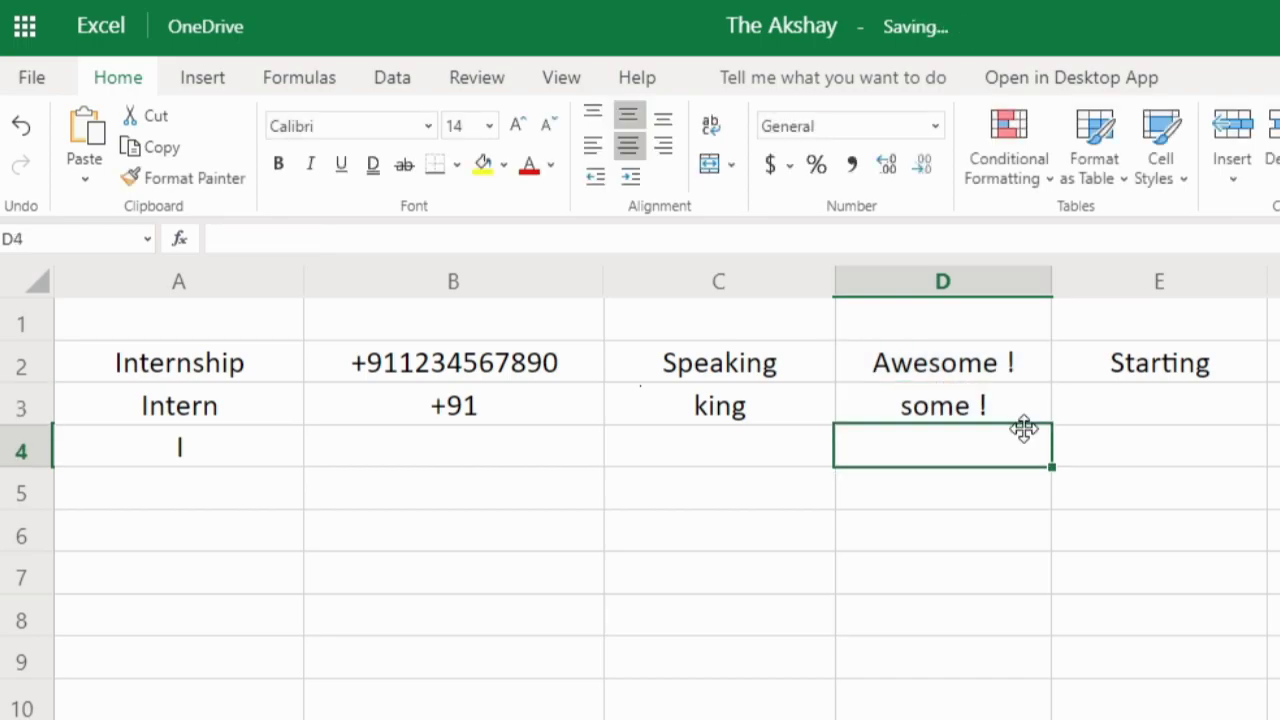
{"action": "left_click", "coordinate": [1157, 378]}
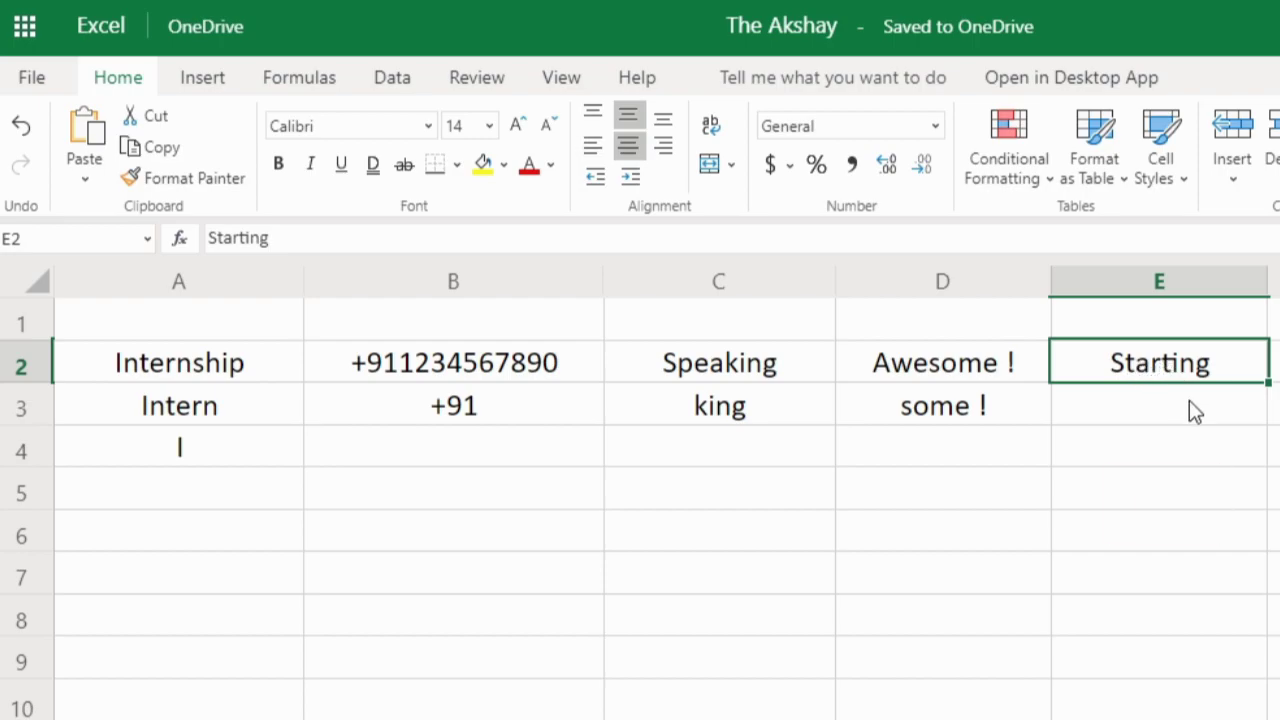
Step: Enter =MID(E2,3,3) in E3 to extract 'art' from Starting
{"action": "left_click", "coordinate": [1190, 403]}
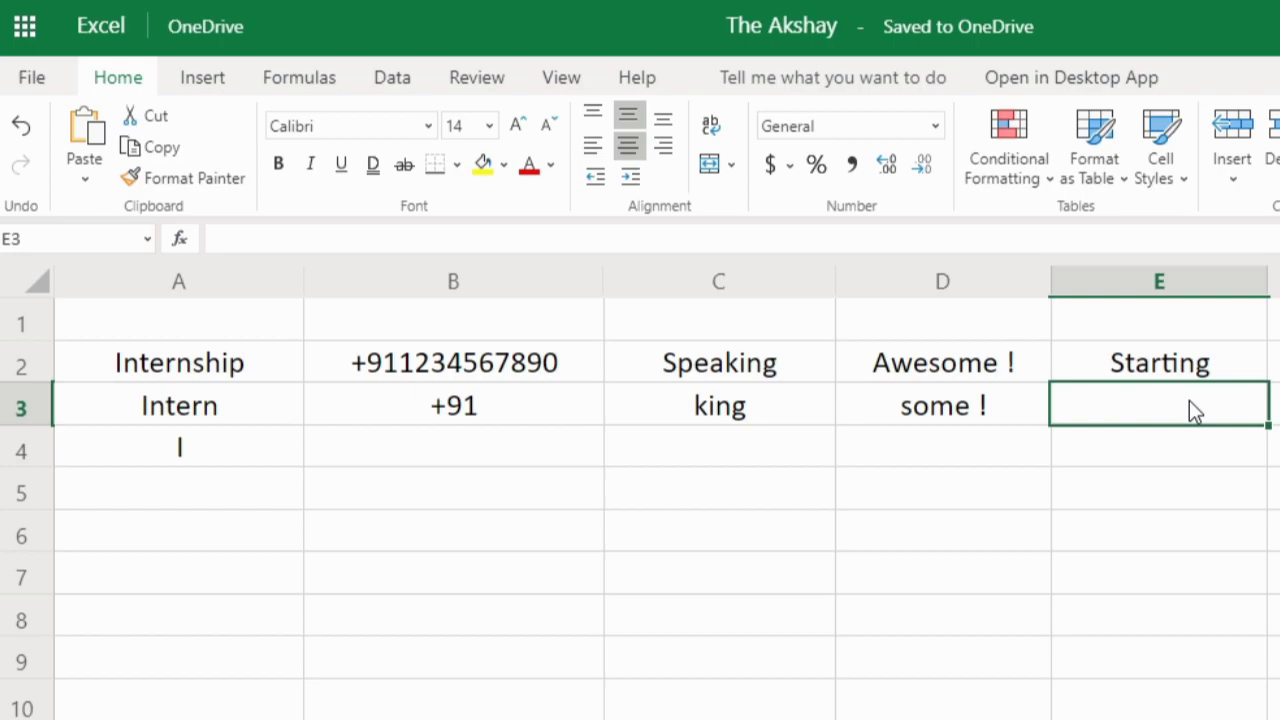
{"action": "type", "text": "=mid("}
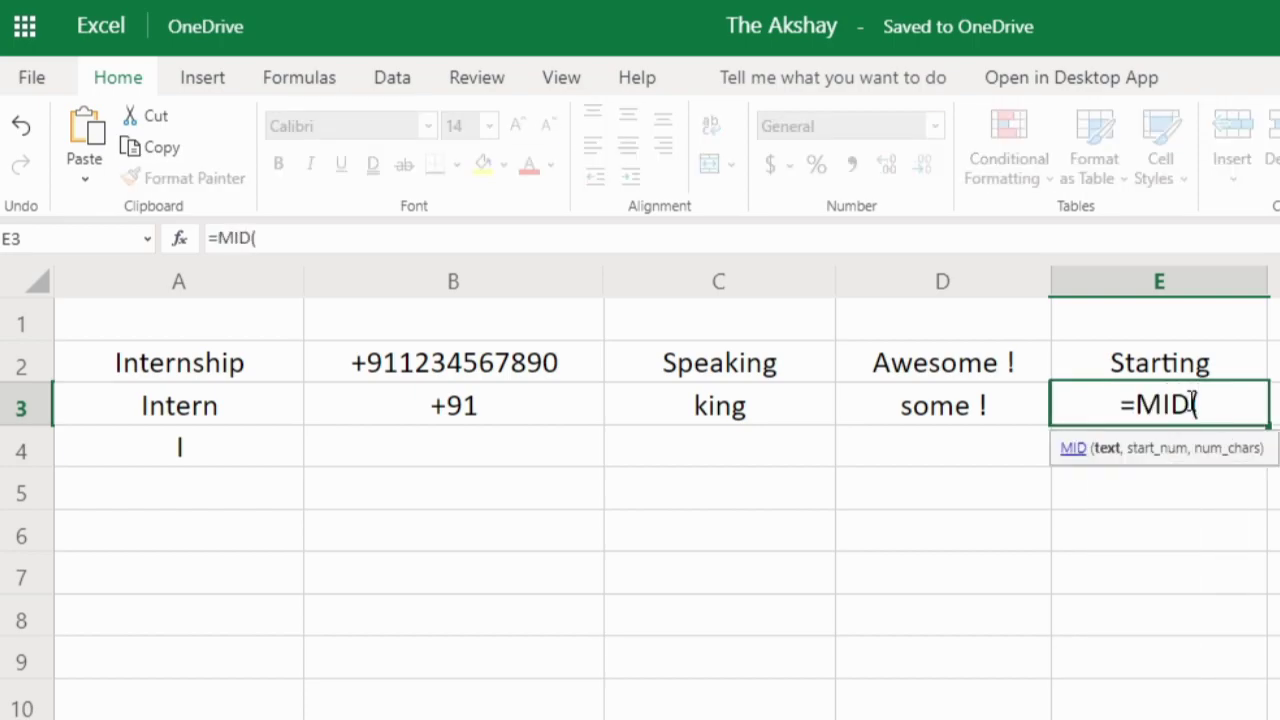
{"action": "left_click", "coordinate": [1217, 377]}
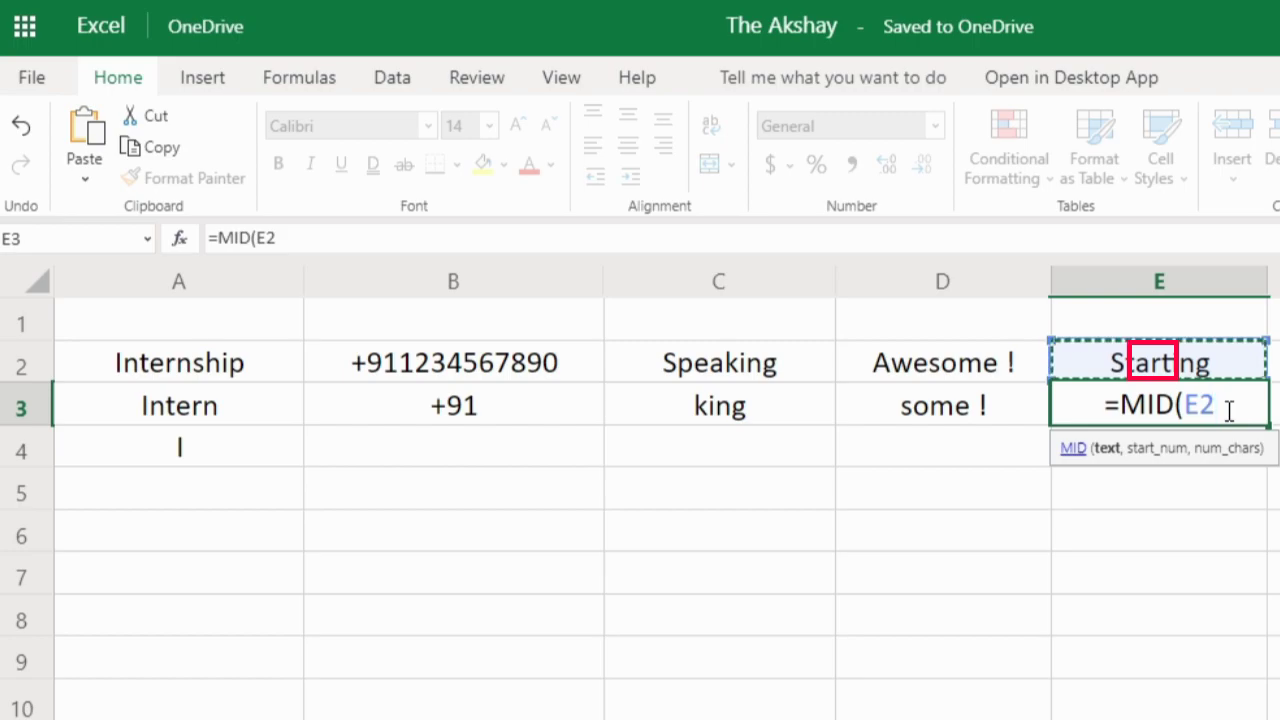
{"action": "type", "text": ",3"}
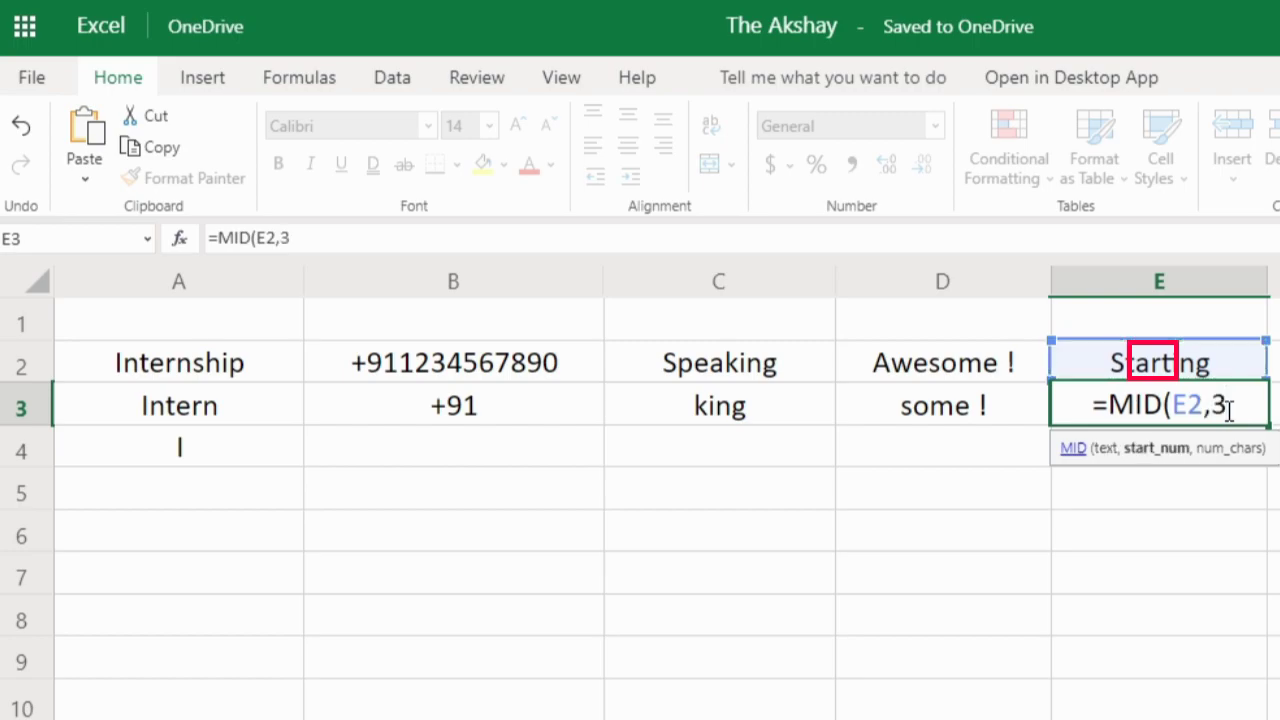
{"action": "type", "text": ",3"}
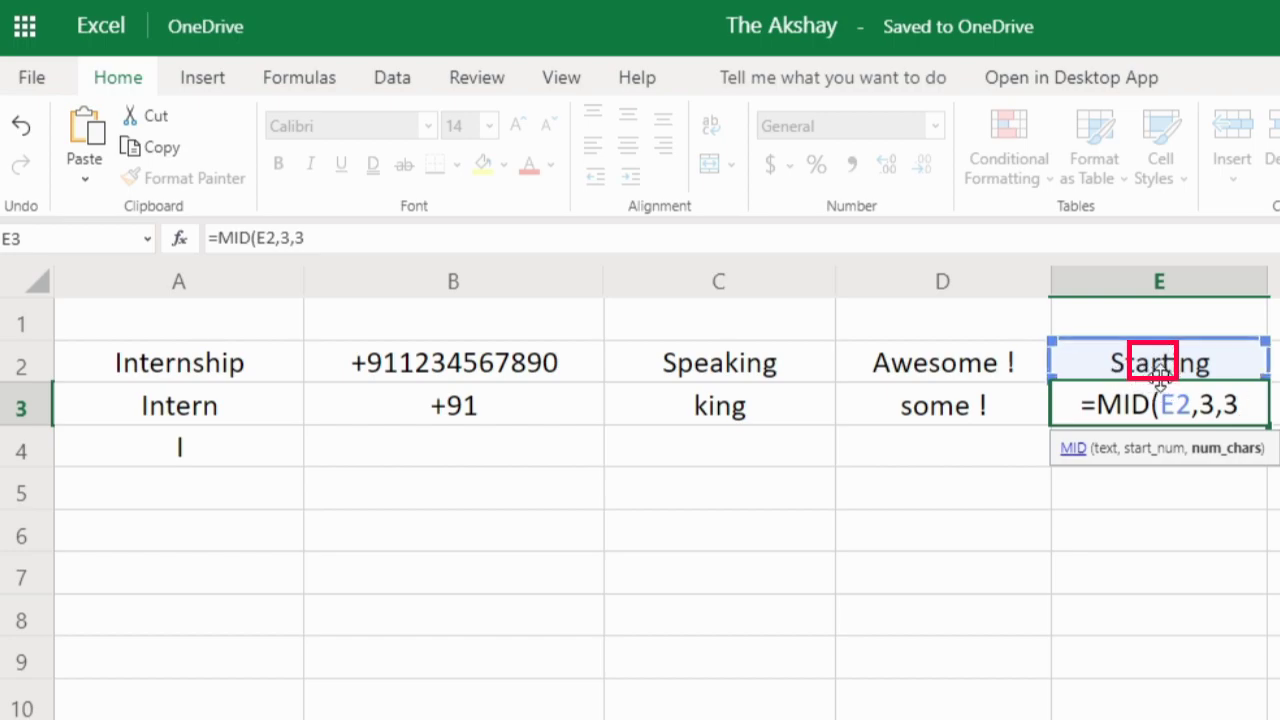
{"action": "key", "text": "Return"}
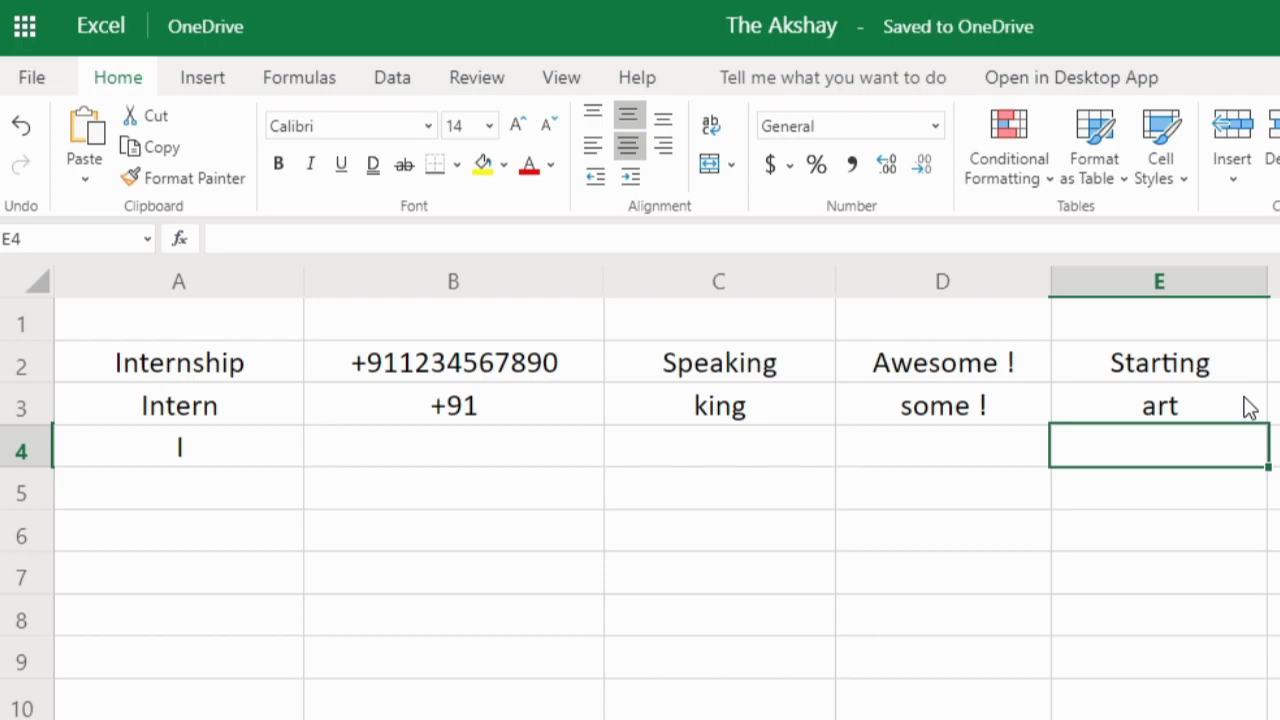
{"action": "left_click", "coordinate": [1247, 405]}
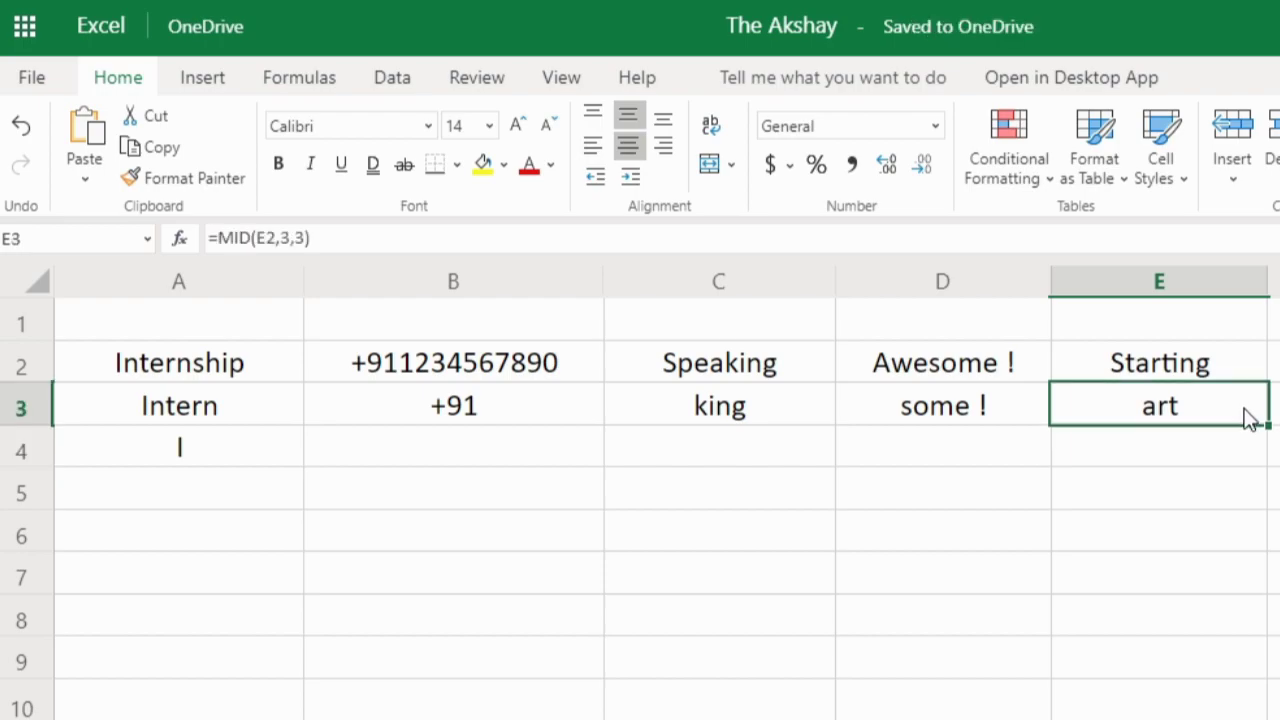
{"action": "left_click", "coordinate": [1208, 459]}
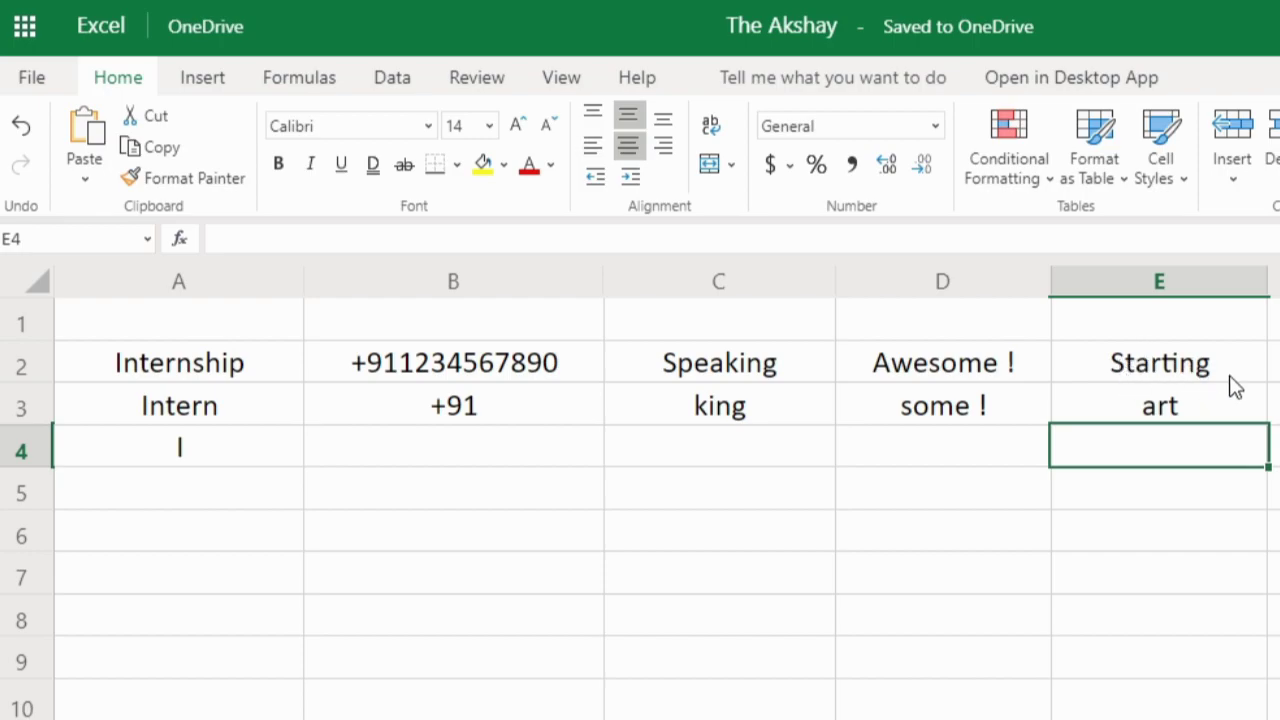
Step: Enter =FIND("a",E2) in E4, returning position 3
{"action": "type", "text": "=find"}
{"action": "key", "text": "Tab"}
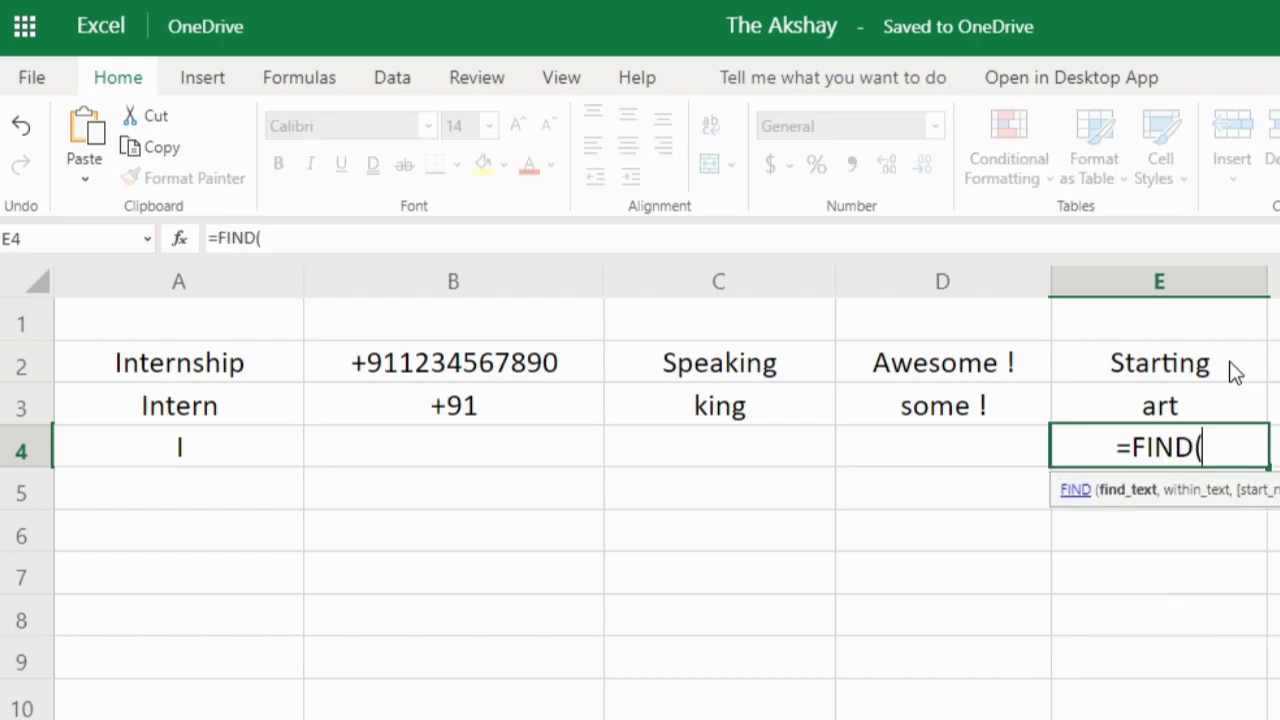
{"action": "type", "text": "\"a\""}
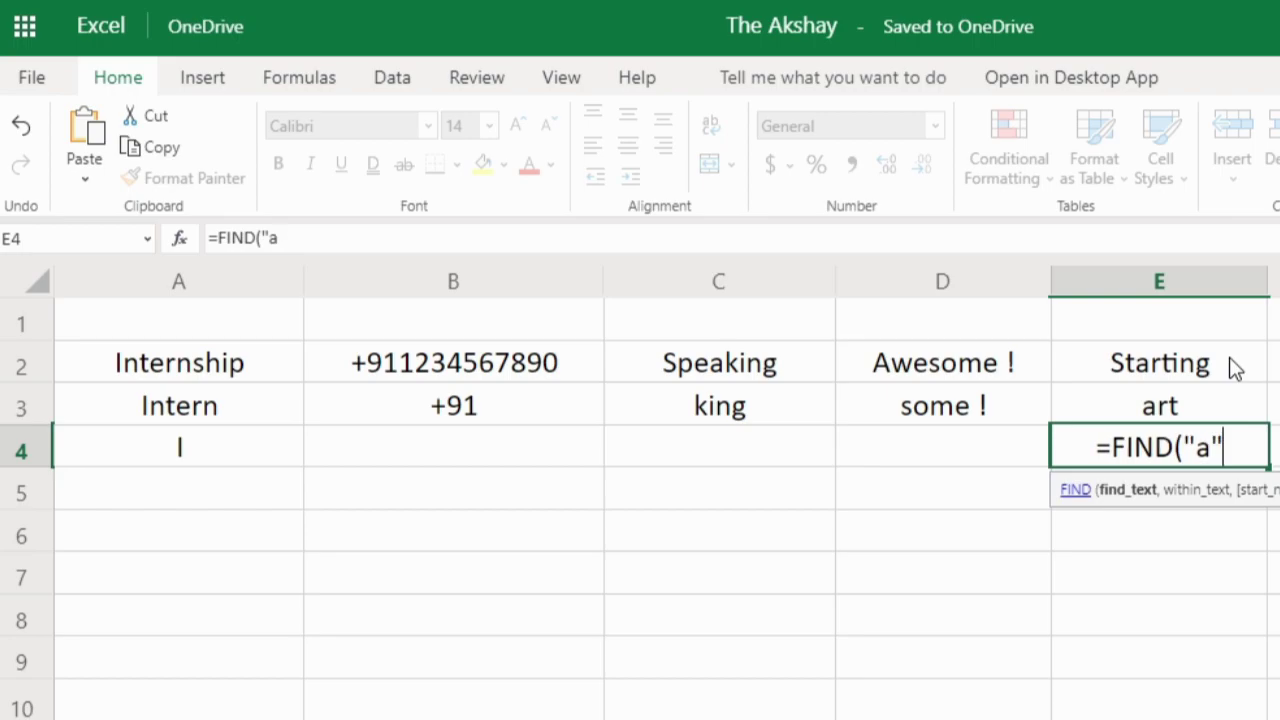
{"action": "type", "text": ","}
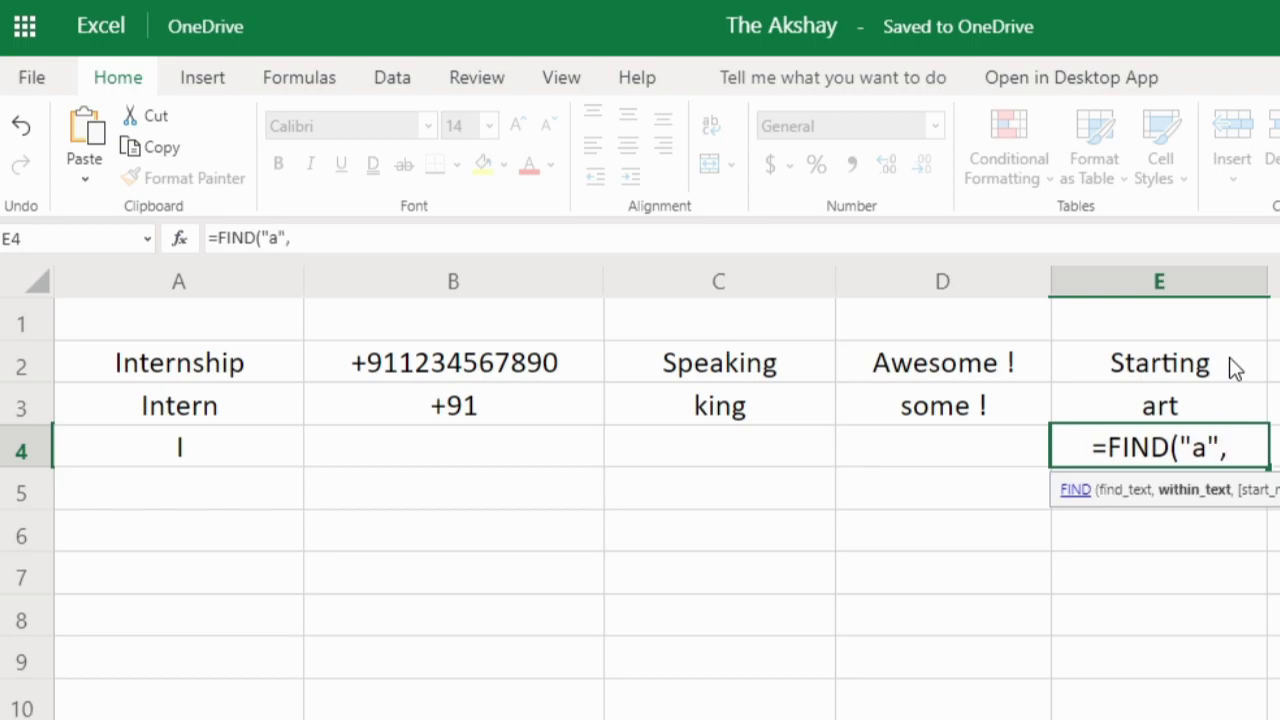
{"action": "left_click", "coordinate": [1231, 359]}
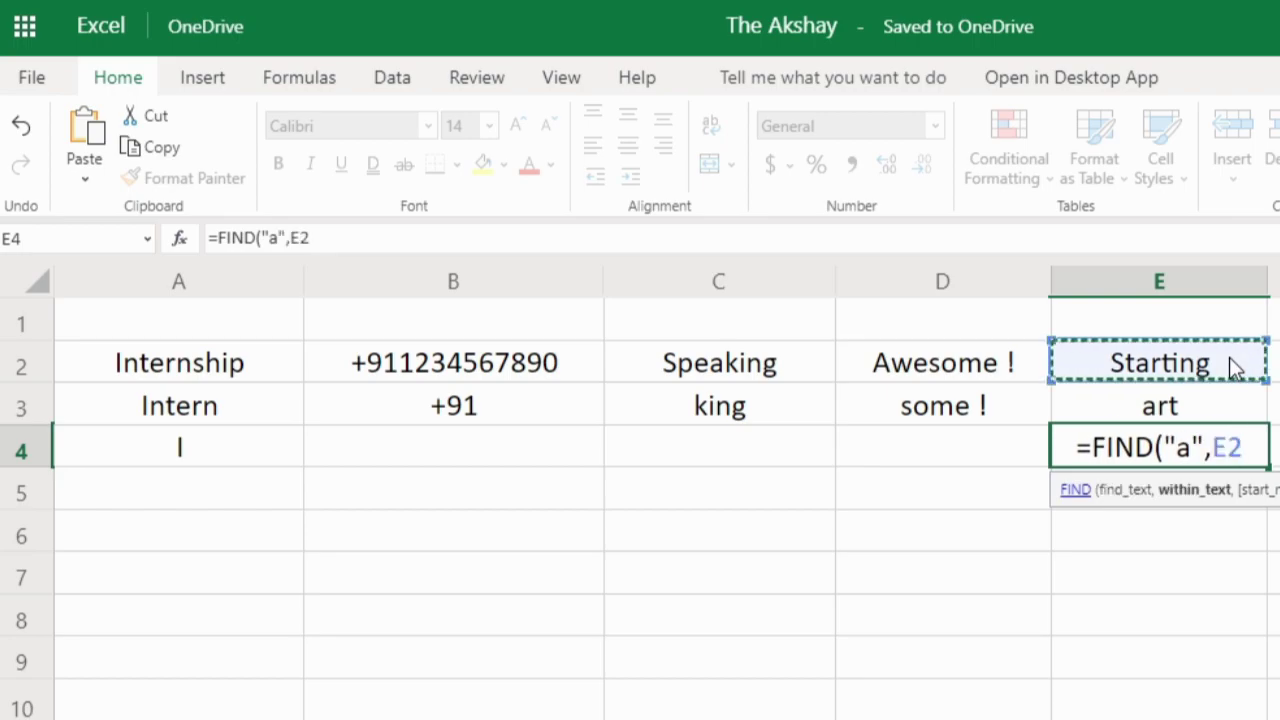
{"action": "key", "text": "Return"}
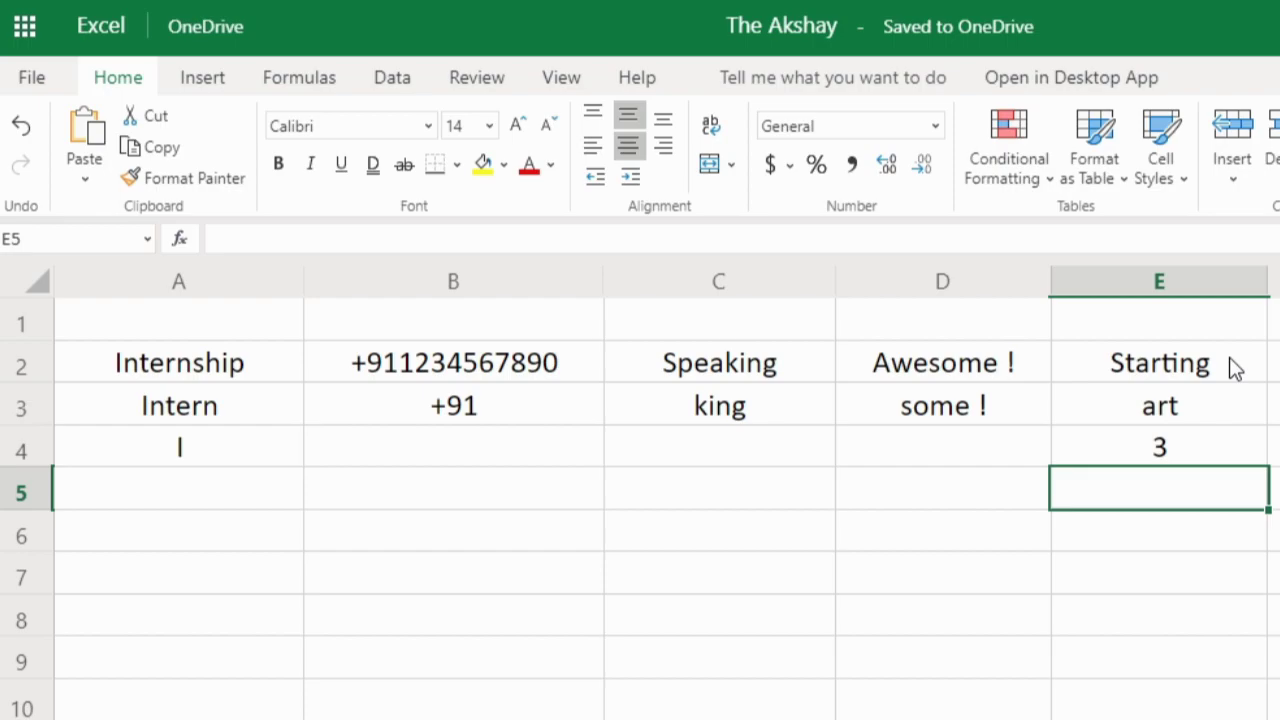
{"action": "left_click", "coordinate": [1181, 453]}
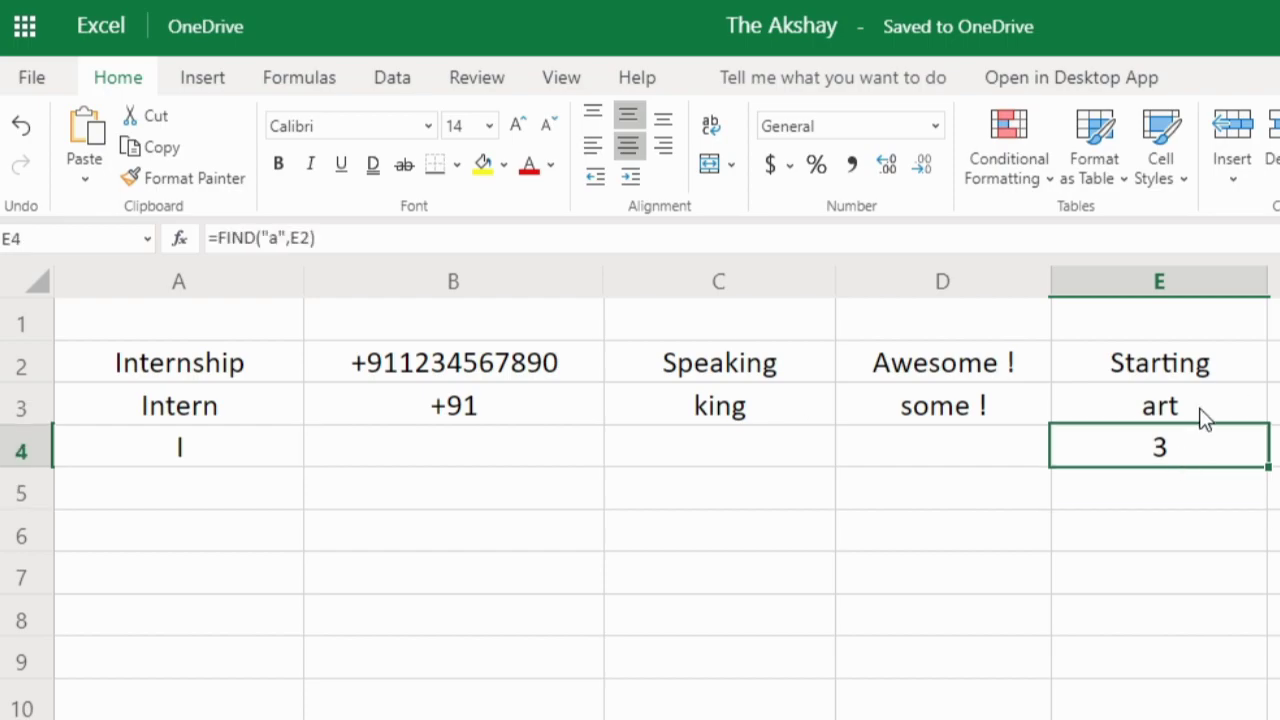
{"action": "left_click", "coordinate": [1199, 413]}
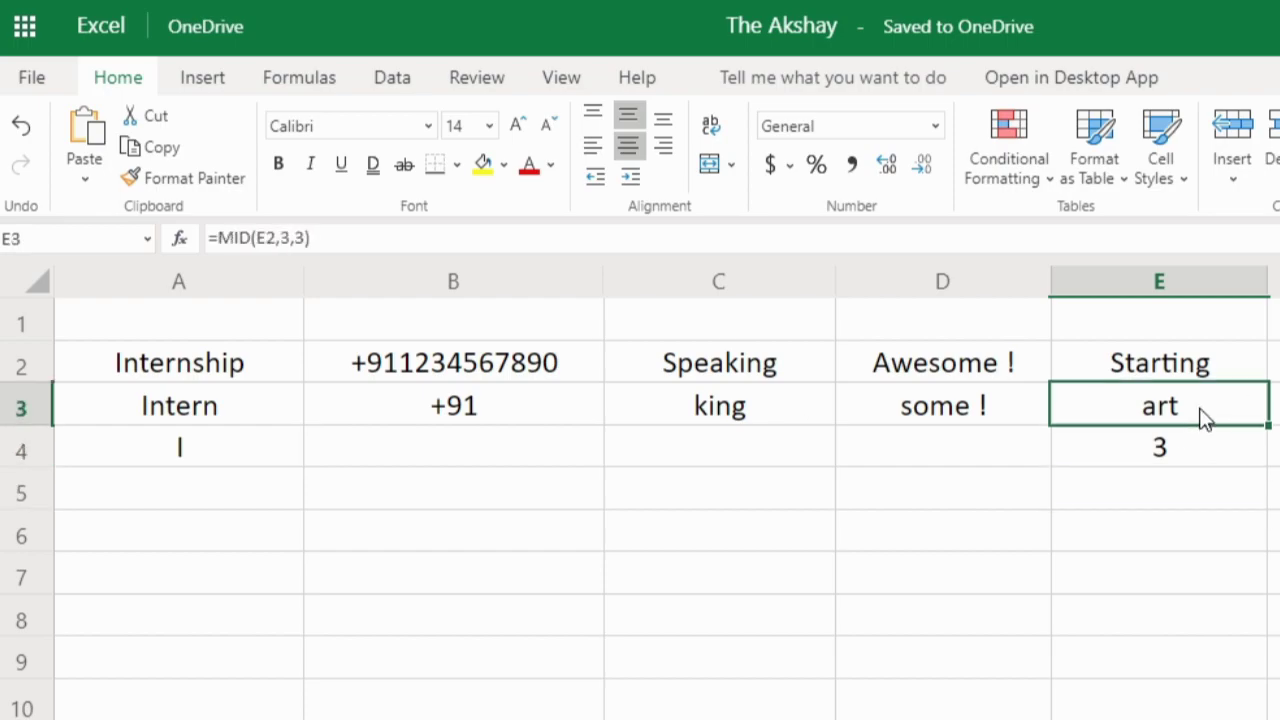
Step: Replace the fixed start position 3 in E3's MID formula with a reference to E4
{"action": "left_click", "coordinate": [290, 237]}
{"action": "key", "text": "BackSpace"}
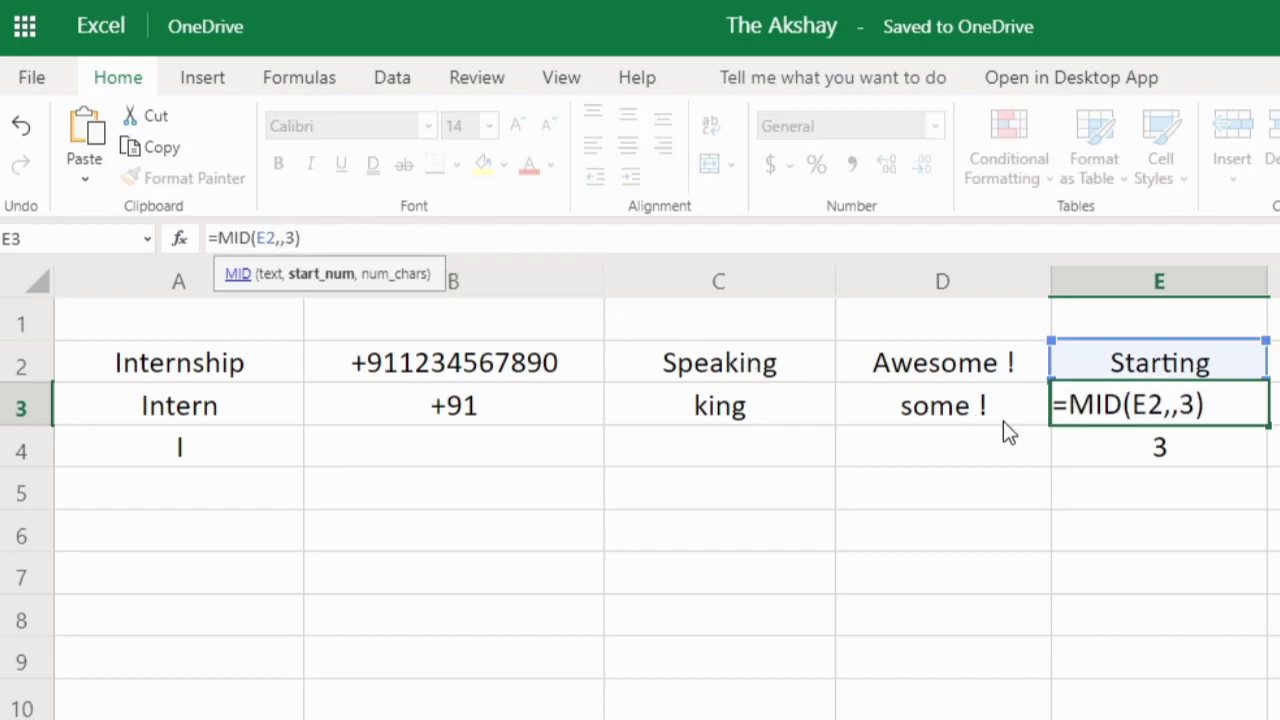
{"action": "left_click", "coordinate": [1160, 456]}
{"action": "key", "text": "Return"}
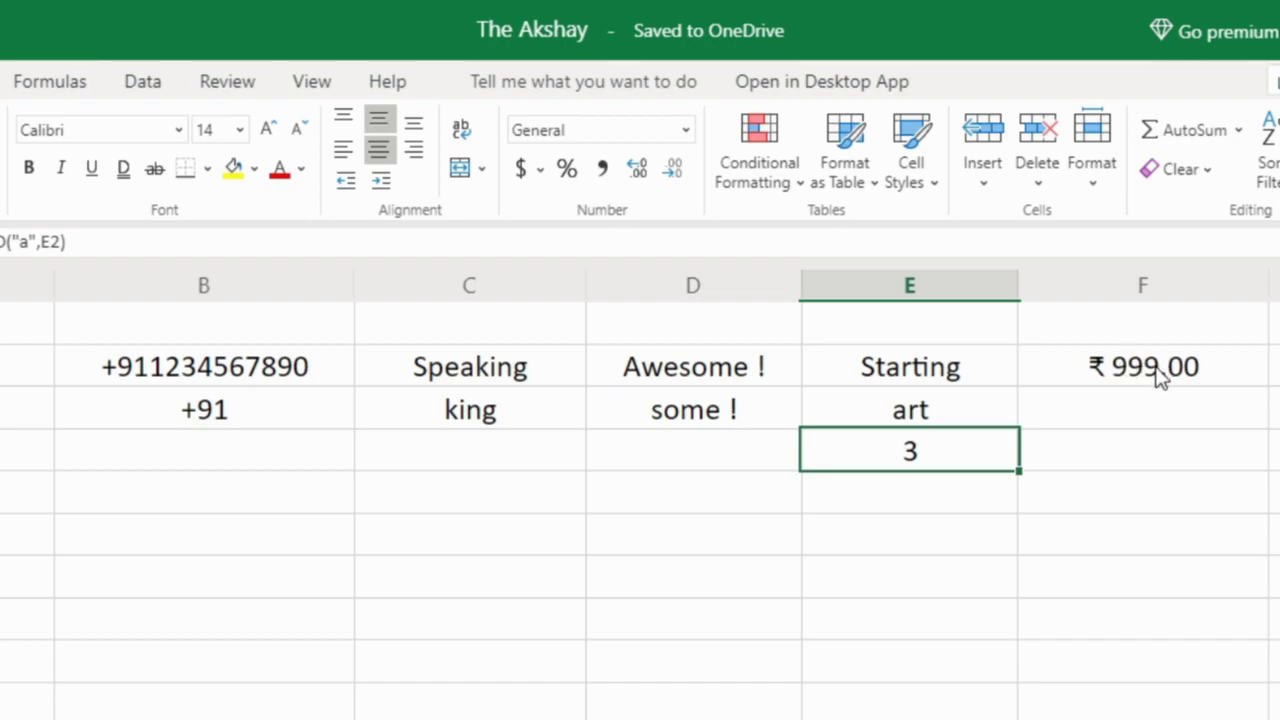
Step: Enter =LEFT(F2,1) in F3 to take the first character of ₹ 999.00
{"action": "left_click", "coordinate": [1177, 426]}
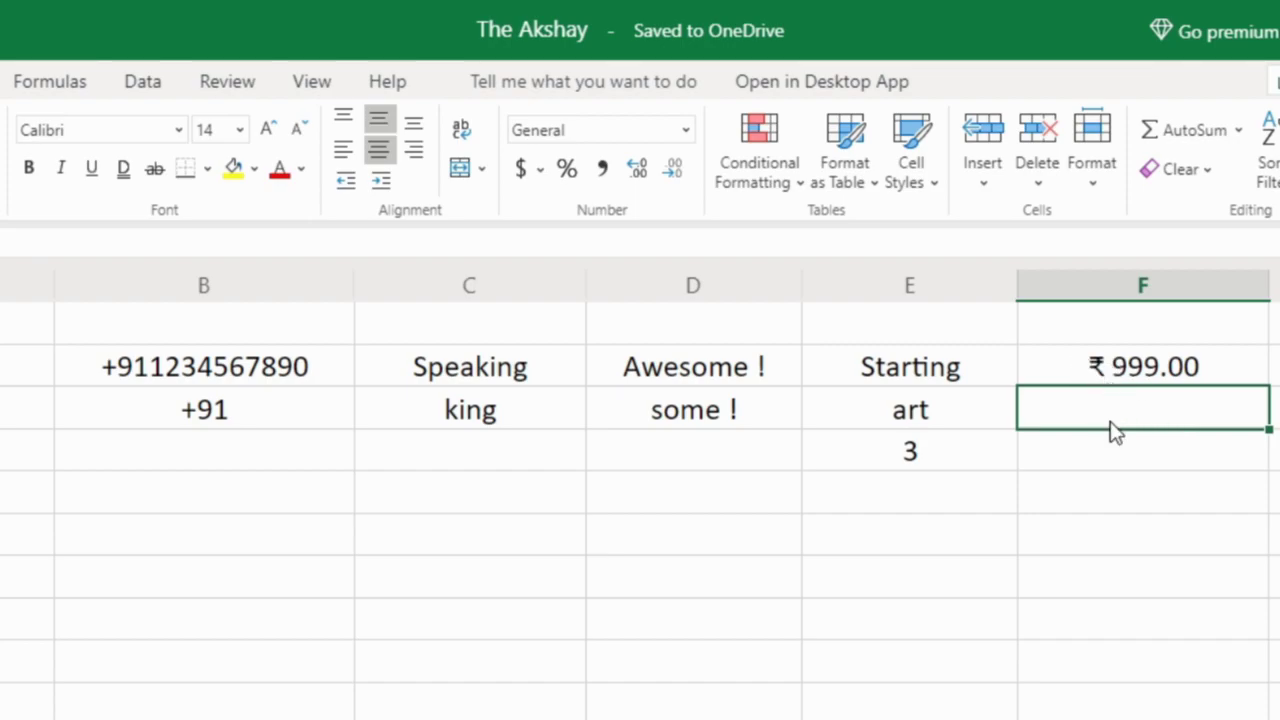
{"action": "type", "text": "=left("}
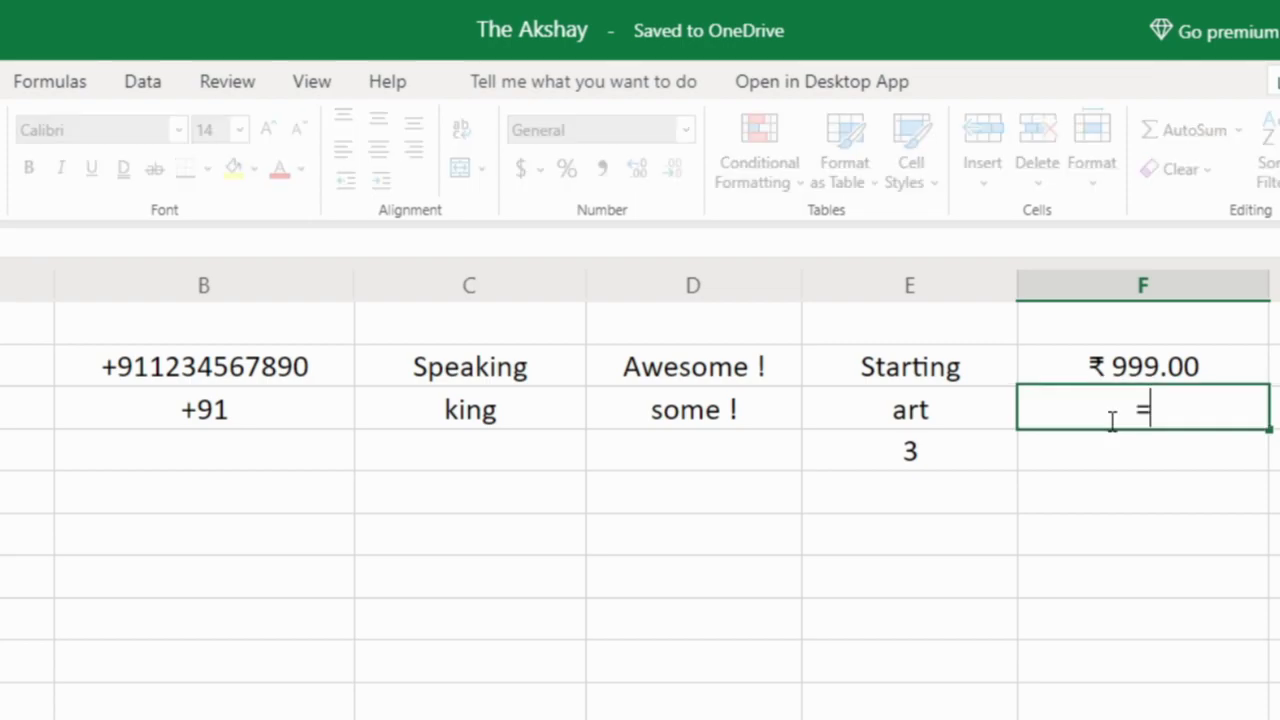
{"action": "left_click", "coordinate": [1172, 372]}
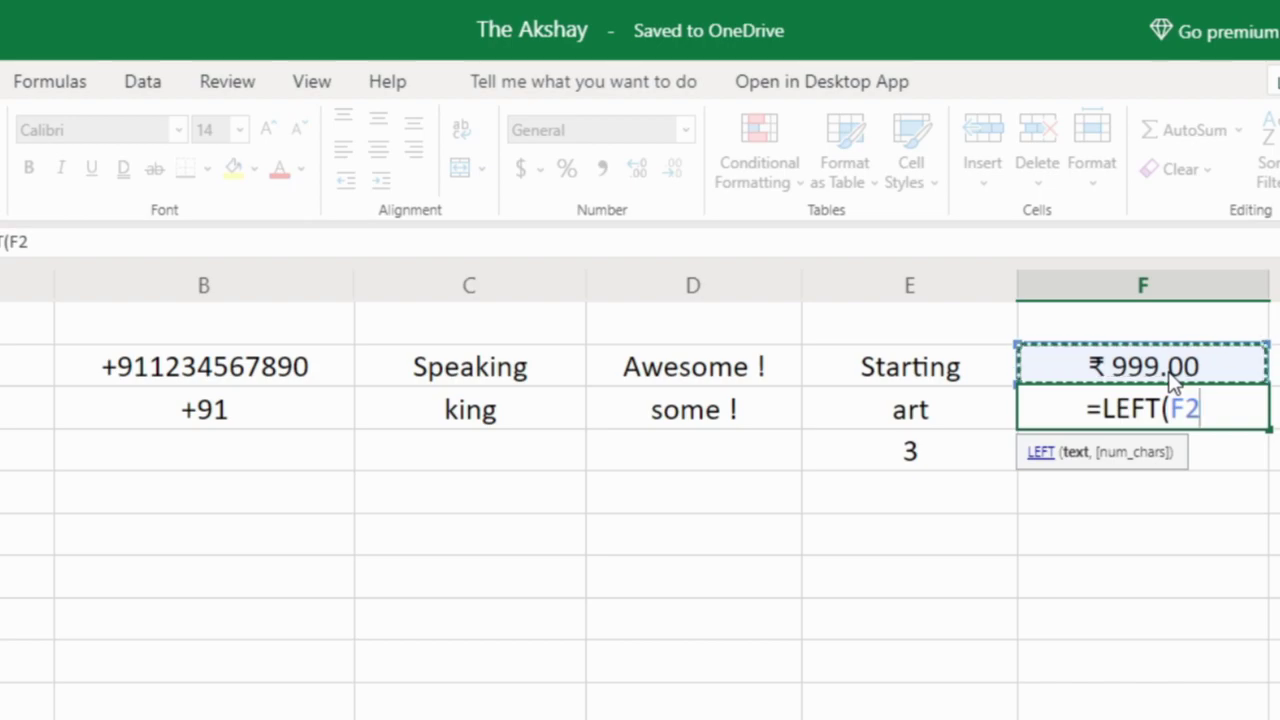
{"action": "type", "text": ",1"}
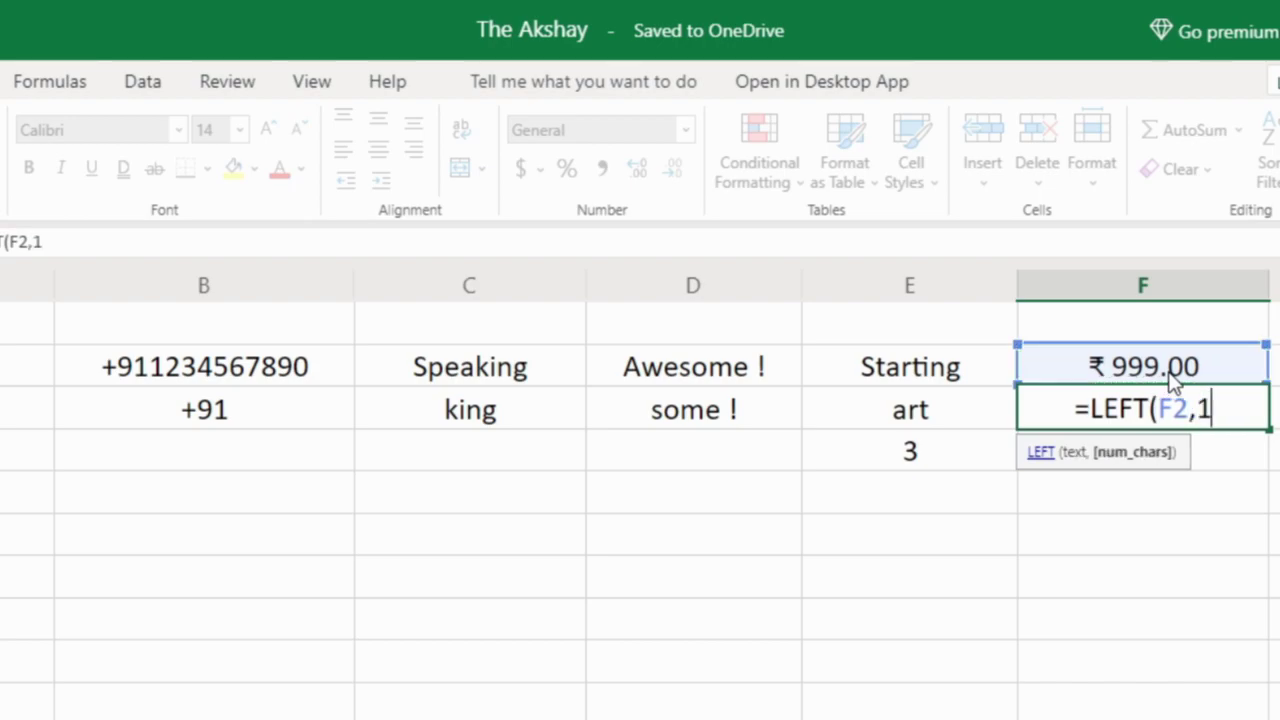
{"action": "key", "text": "Return"}
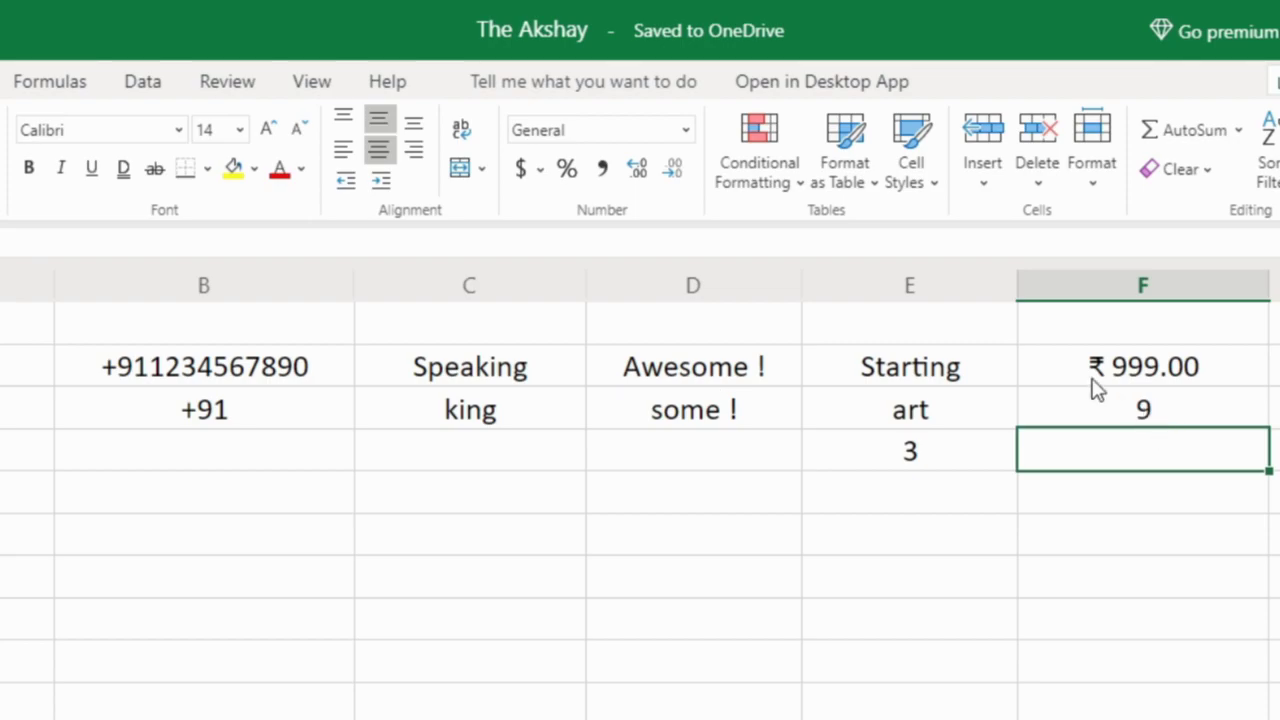
Step: Enter =RIGHT(F2,2) in F4, returning 99 from the ₹ 999.00 price
{"action": "double_click", "coordinate": [1130, 430]}
{"action": "type", "text": "=rig"}
{"action": "key", "text": "Tab"}
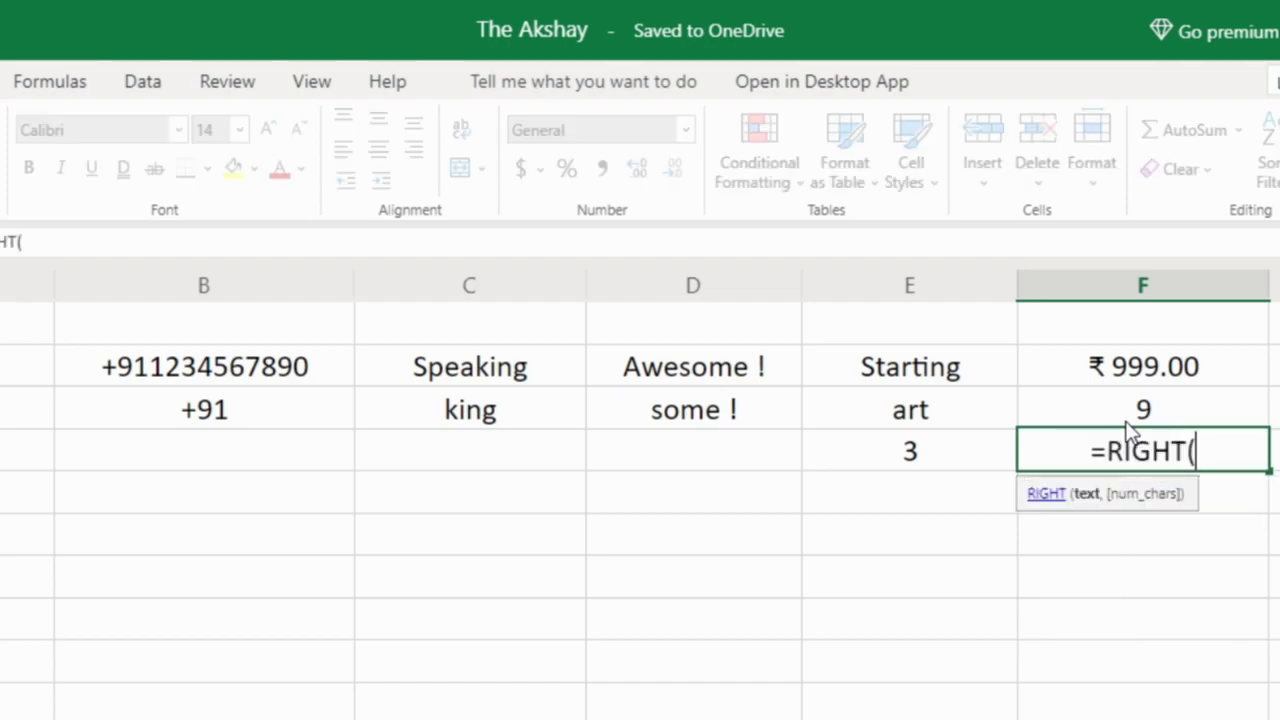
{"action": "left_click", "coordinate": [1160, 376]}
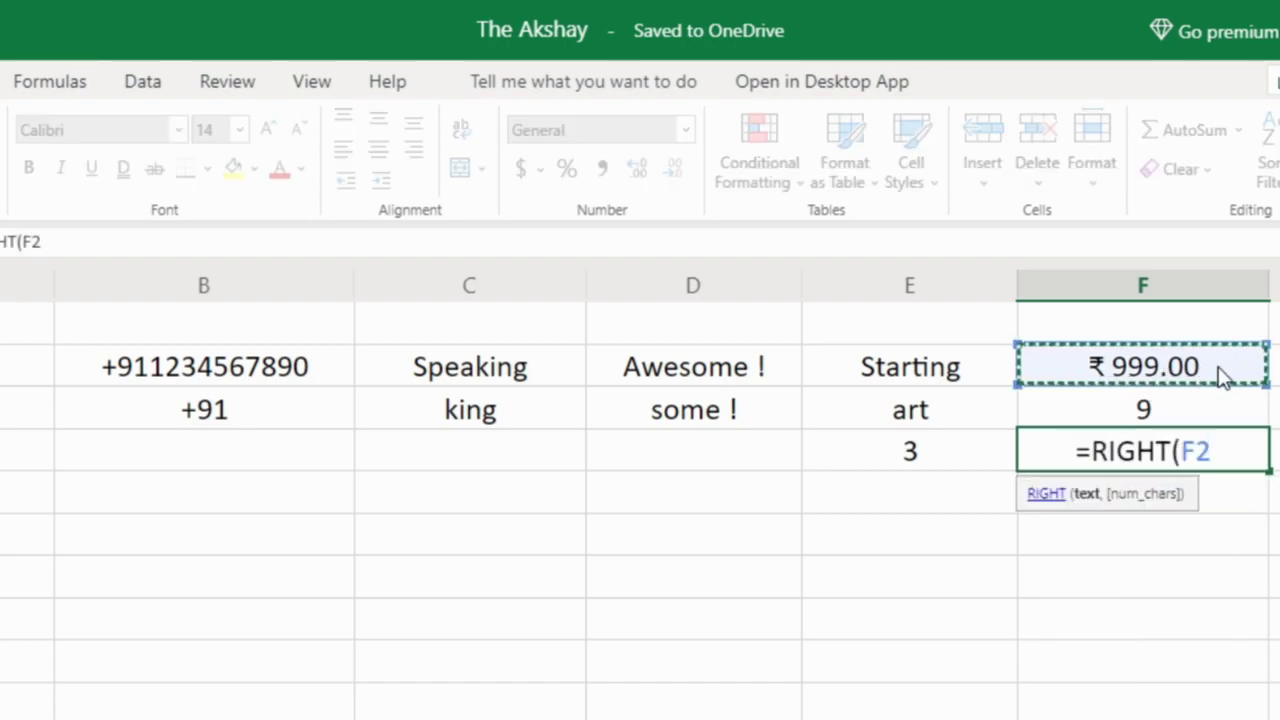
{"action": "type", "text": ",2"}
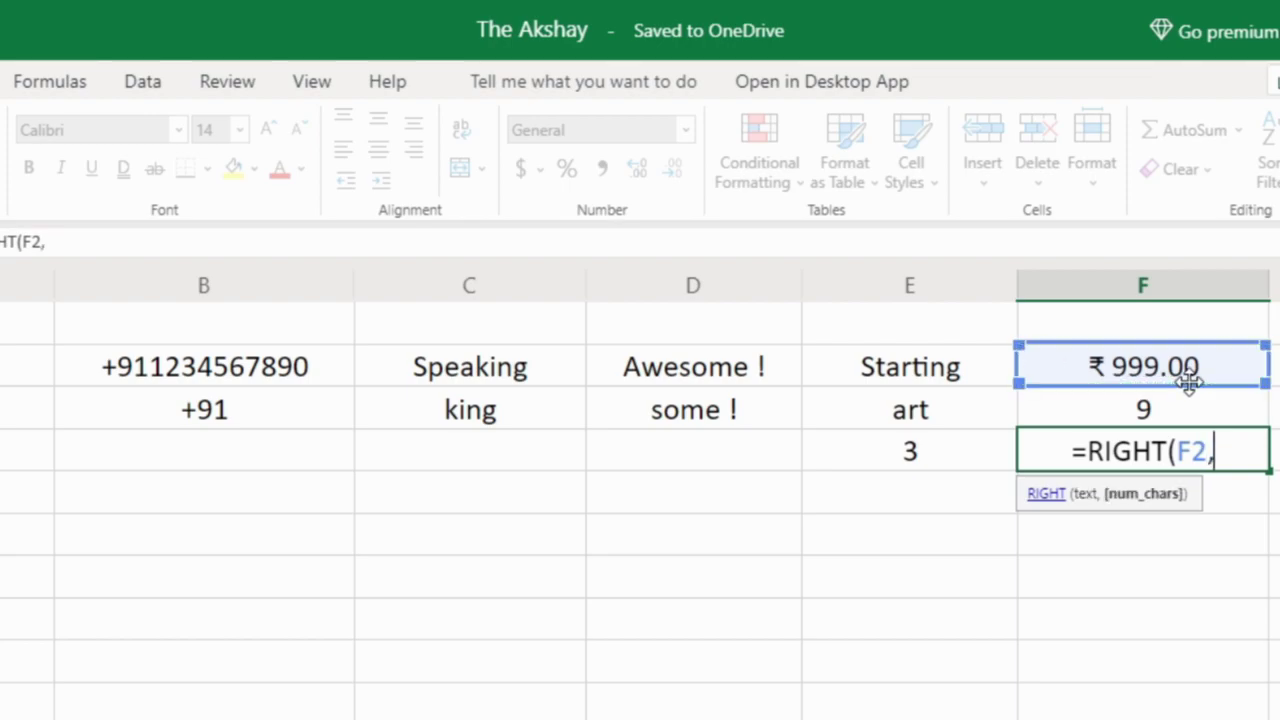
{"action": "key", "text": "Return"}
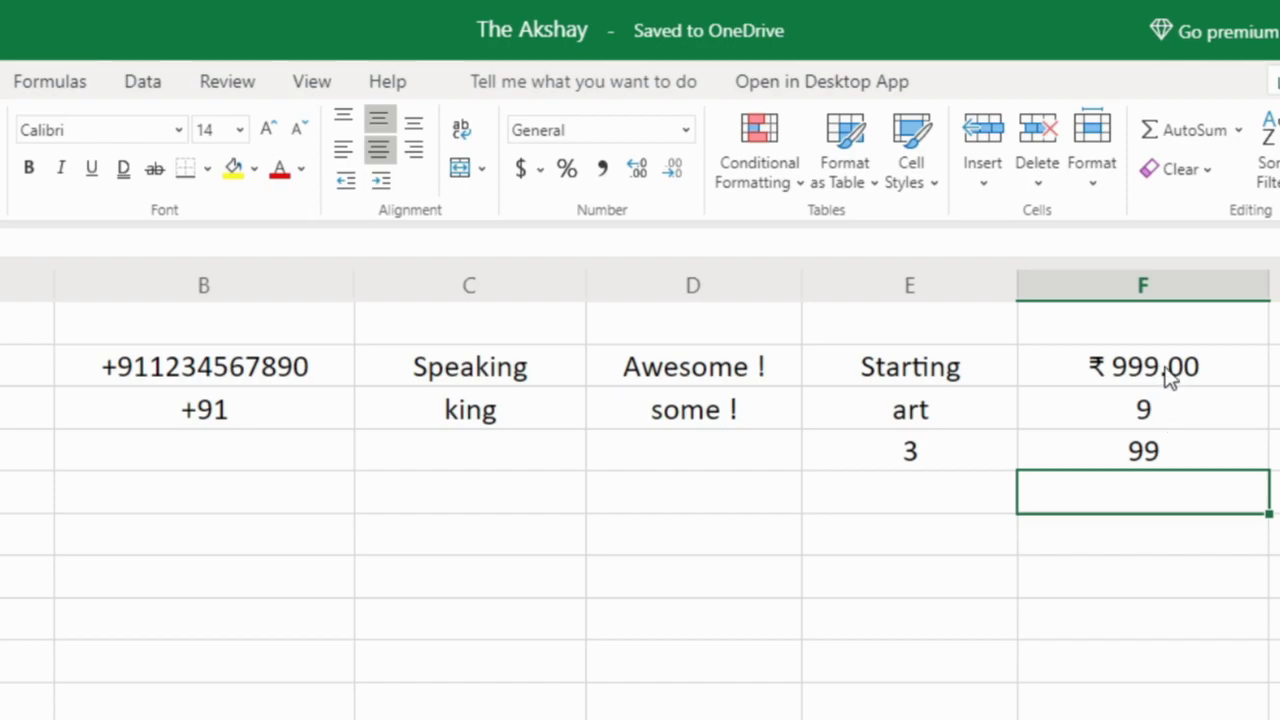
{"action": "left_click", "coordinate": [1163, 375]}
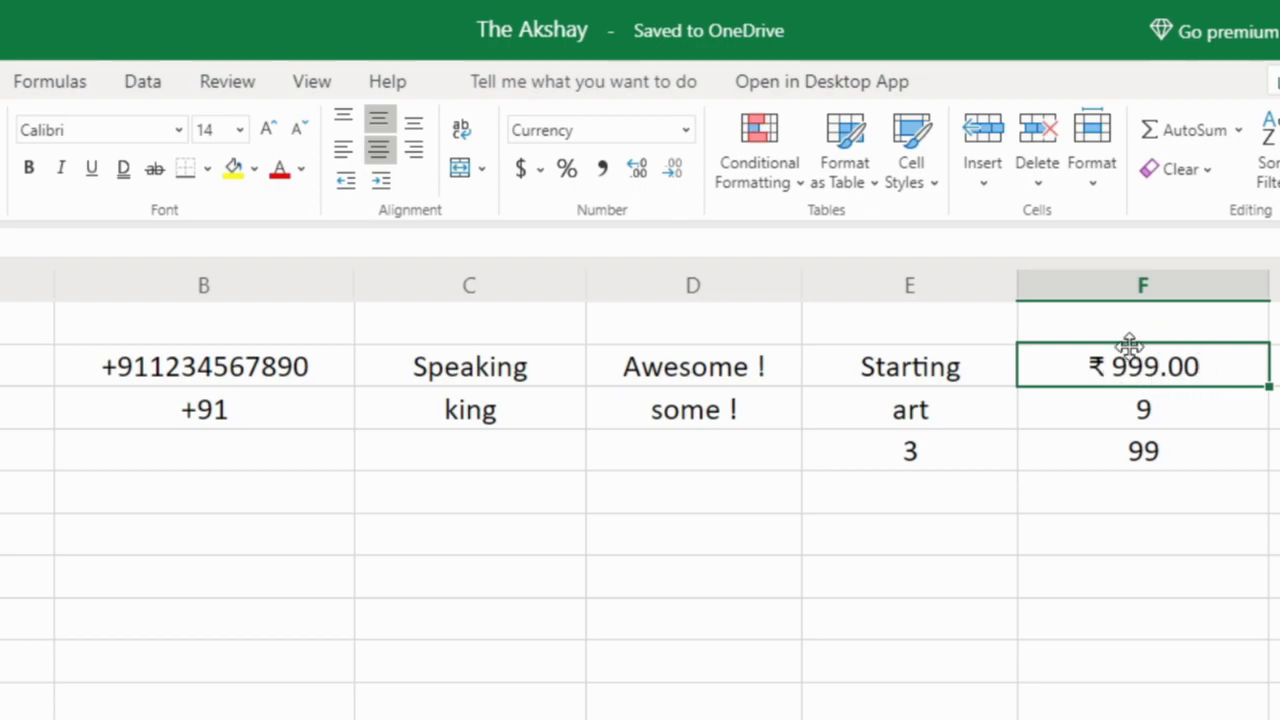
Step: Change F2 from ₹ 999.00 currency to General format so it shows 999
{"action": "left_click", "coordinate": [687, 133]}
{"action": "left_click", "coordinate": [660, 198]}
{"action": "key", "text": "Down"}
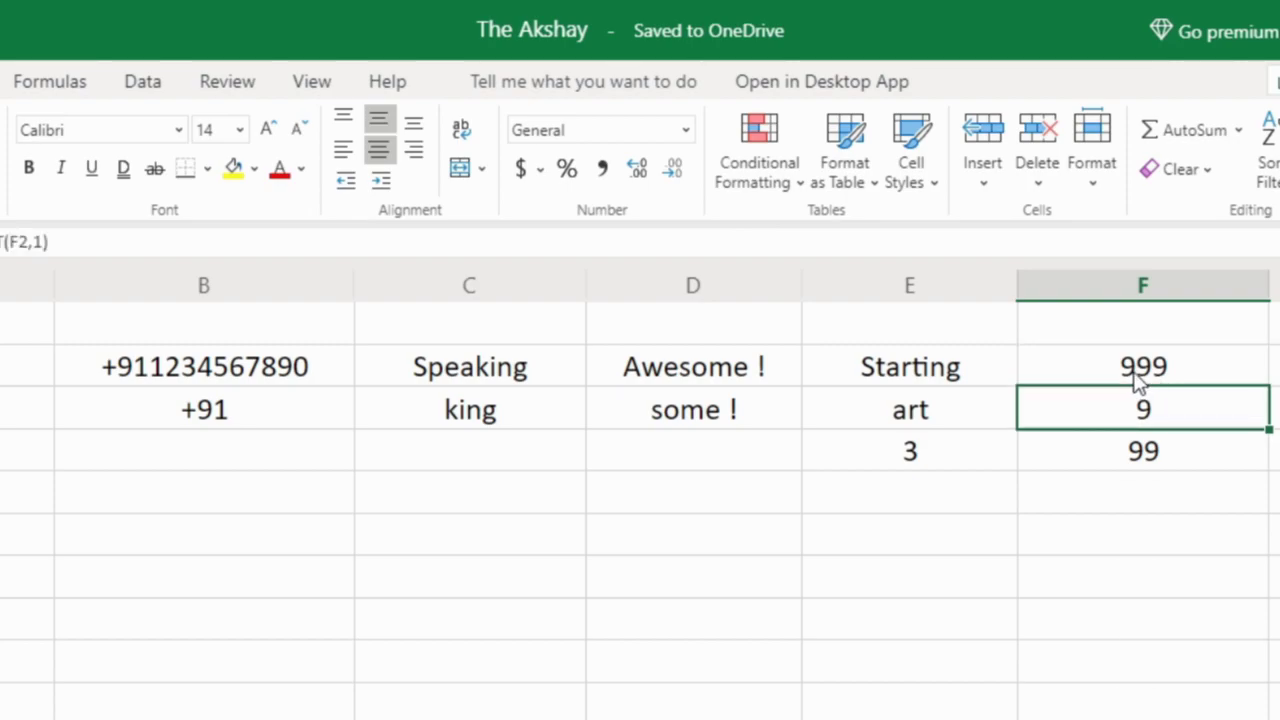